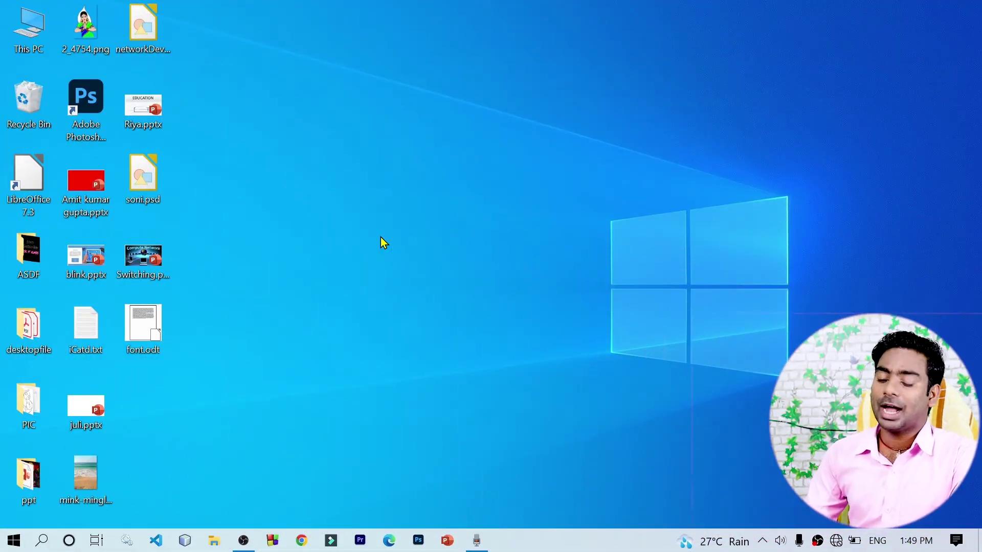
- Launch LibreOffice and create a new blank Writer text document
{"action": "double_click", "coordinate": [38, 178]}
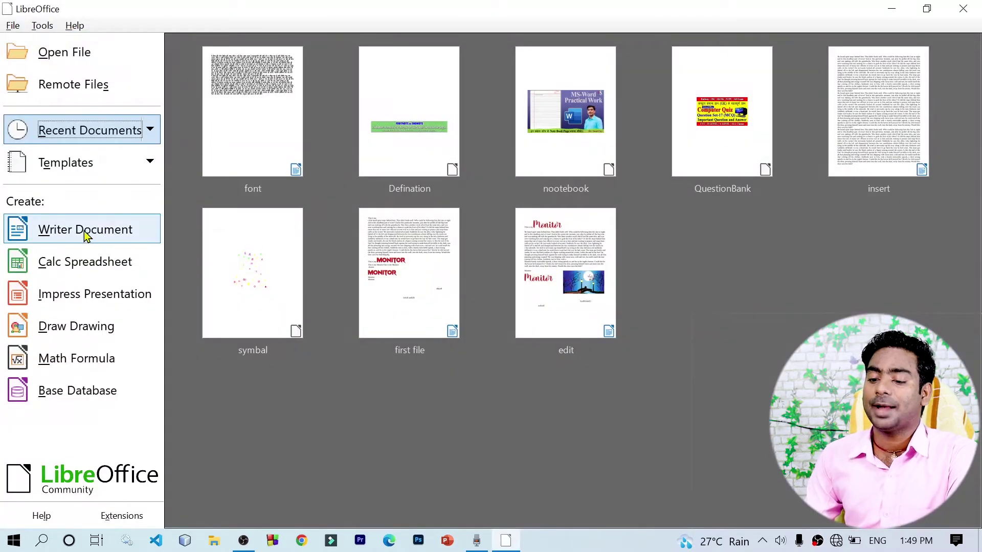
{"action": "left_click", "coordinate": [91, 236]}
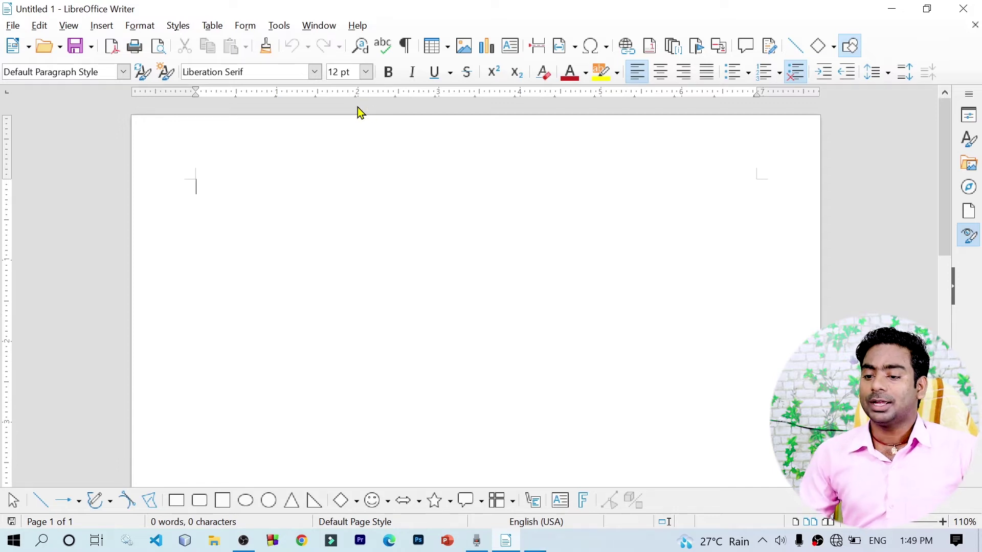
- Zoom in on the blank document, browse the Styles list without applying one, and type DT
{"action": "key", "text": "super+plus"}
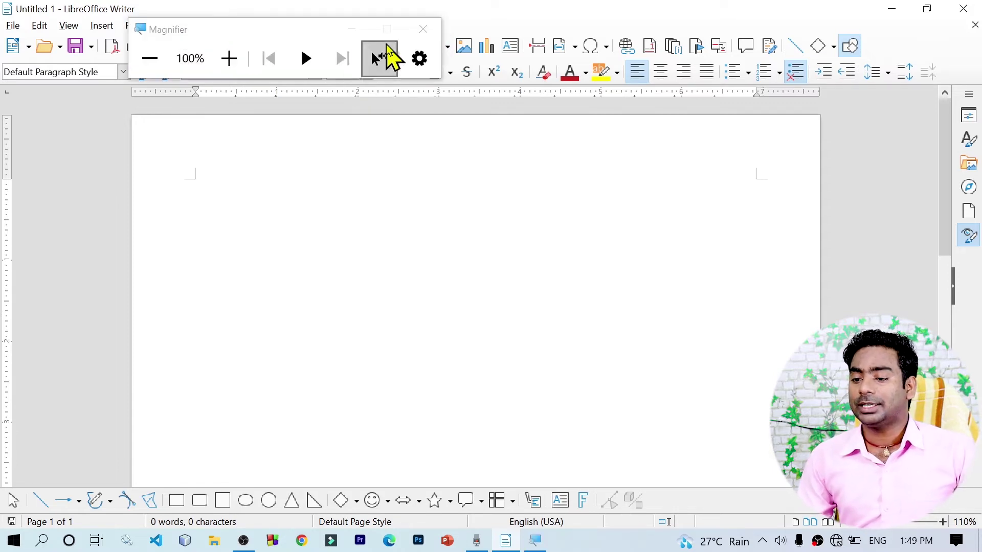
{"action": "left_click", "coordinate": [351, 29]}
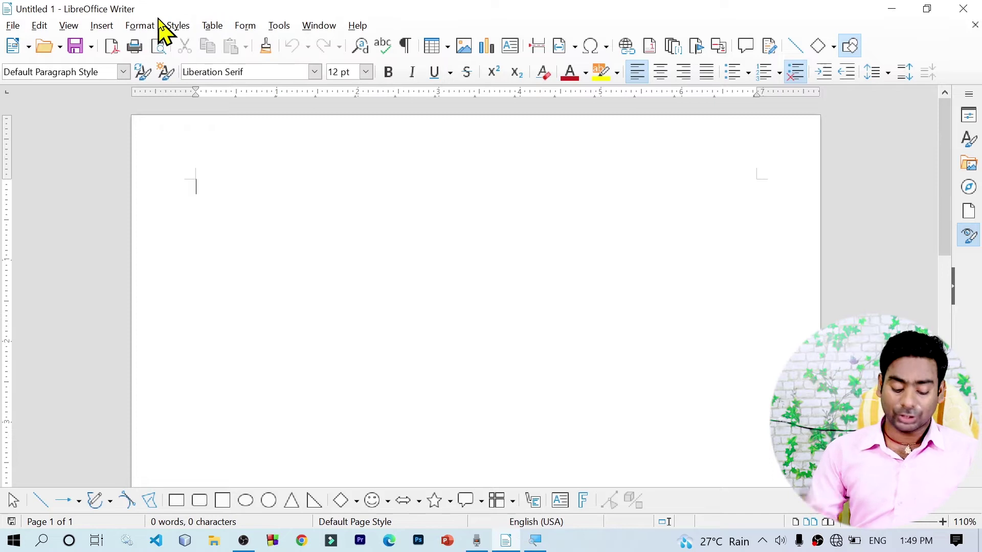
{"action": "key", "text": "super+plus"}
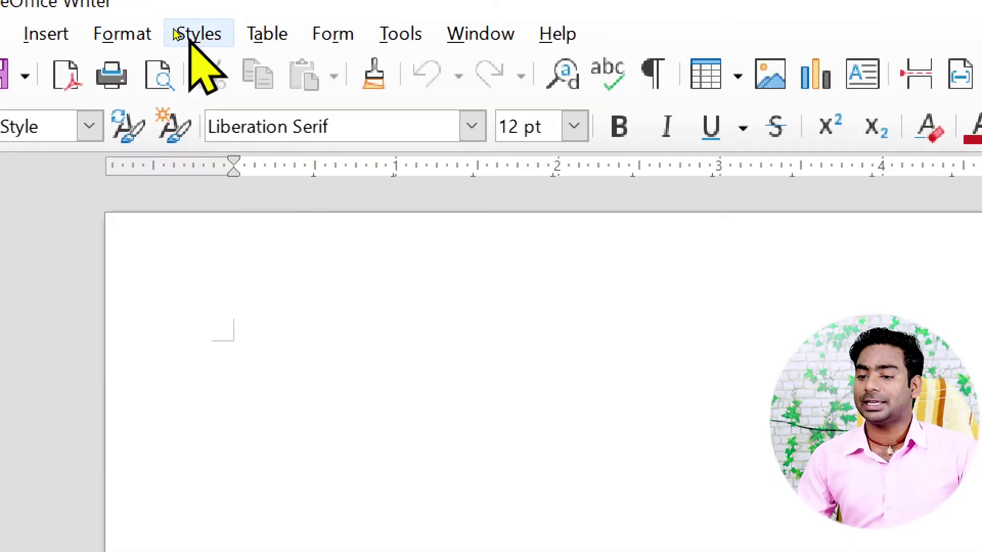
{"action": "left_click", "coordinate": [180, 33]}
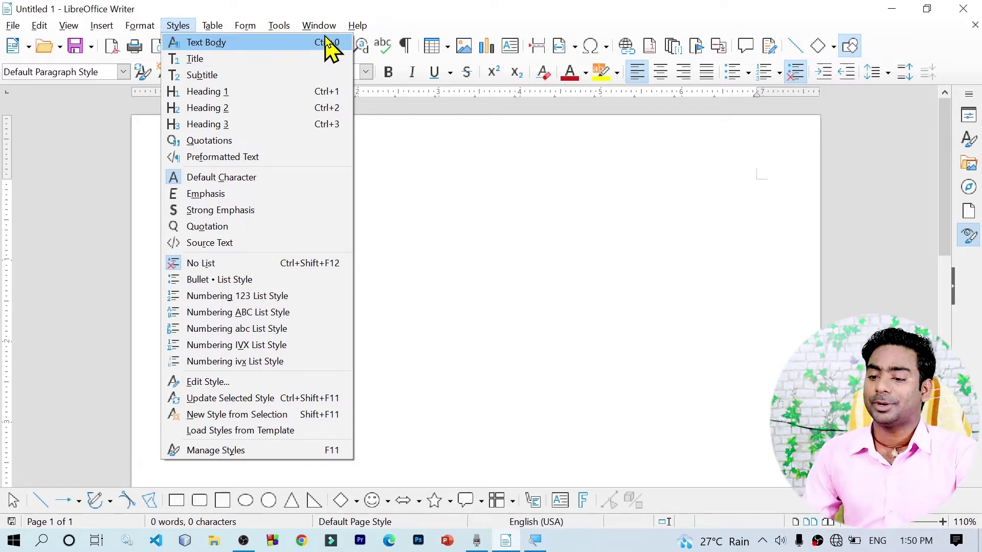
{"action": "left_click", "coordinate": [393, 192]}
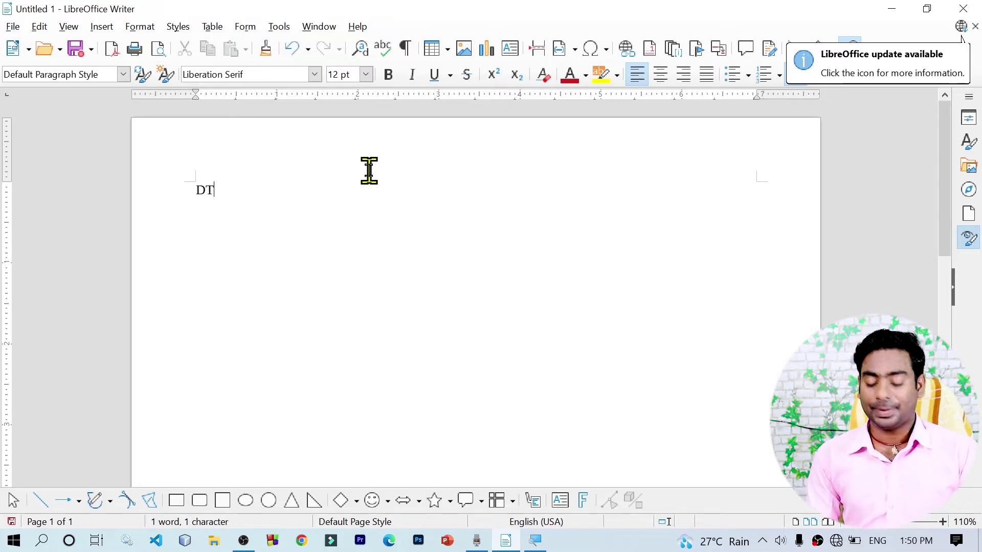
- Expand DT with F3 into the 291-word sample paragraph and set it to justified alignment
{"action": "key", "text": "F3"}
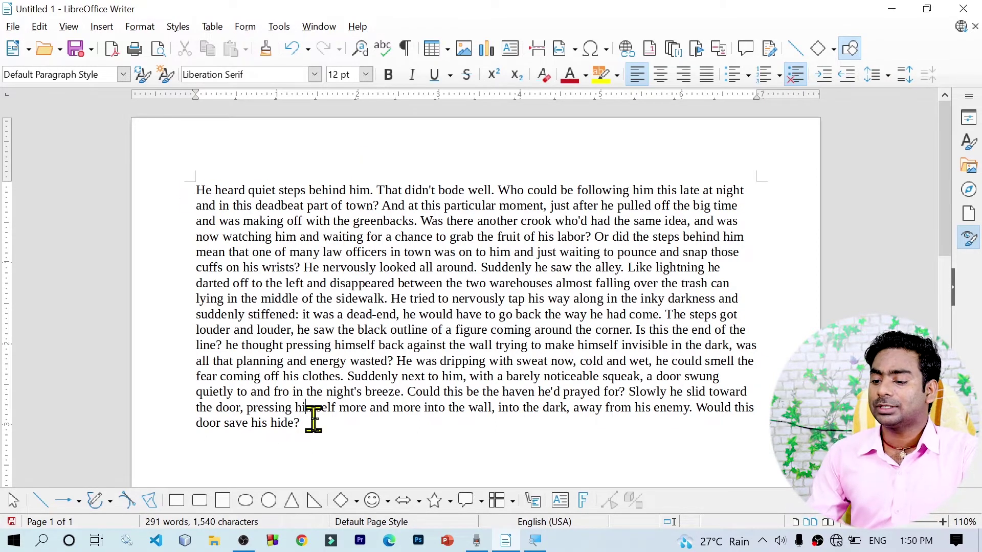
{"action": "key", "text": "ctrl+a"}
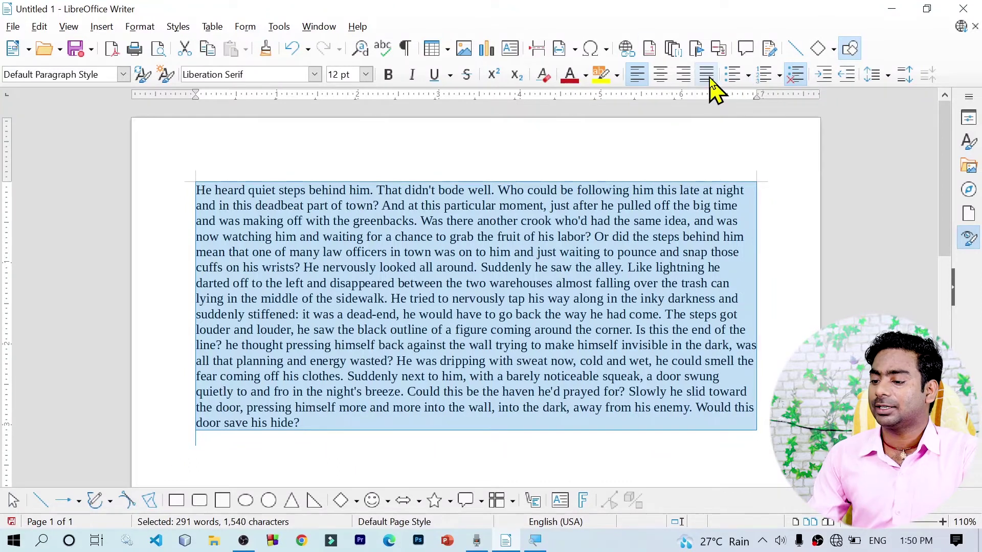
{"action": "left_click", "coordinate": [709, 76]}
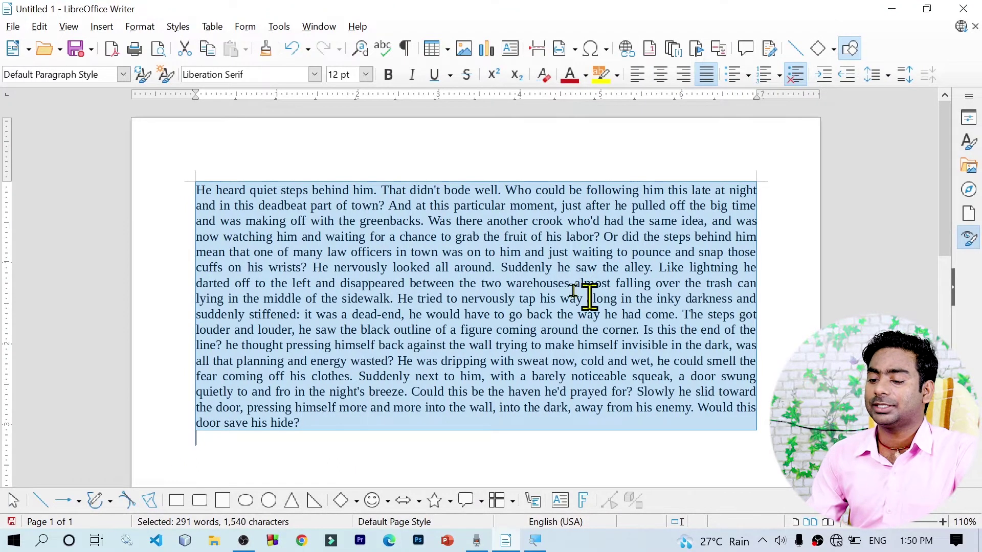
{"action": "left_click", "coordinate": [591, 298]}
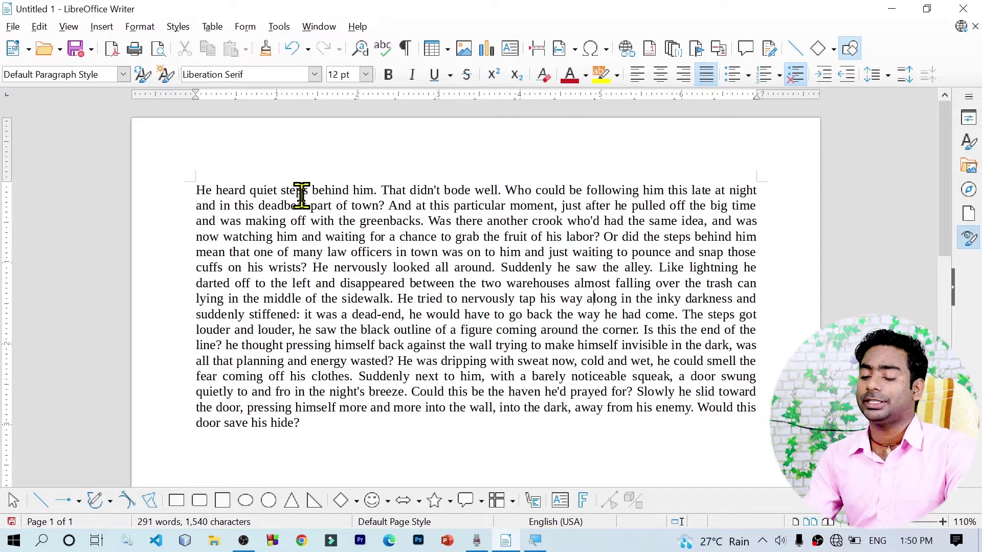
{"action": "mouse_move", "coordinate": [215, 227]}
{"action": "left_mouse_down"}
{"action": "mouse_move", "coordinate": [316, 432]}
{"action": "mouse_move", "coordinate": [317, 422]}
{"action": "left_mouse_up"}
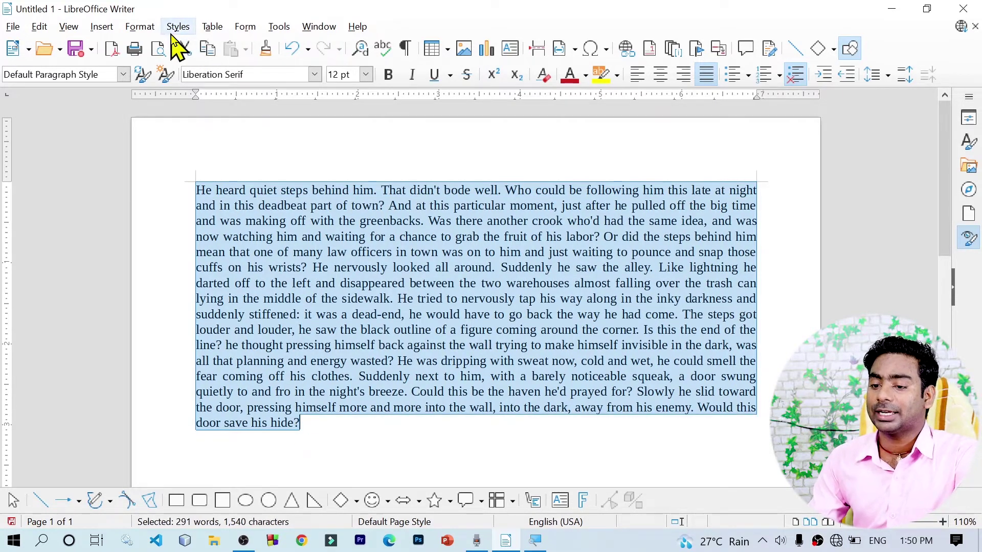
- Apply the Text Body paragraph style to the sample paragraph
{"action": "left_click", "coordinate": [122, 73]}
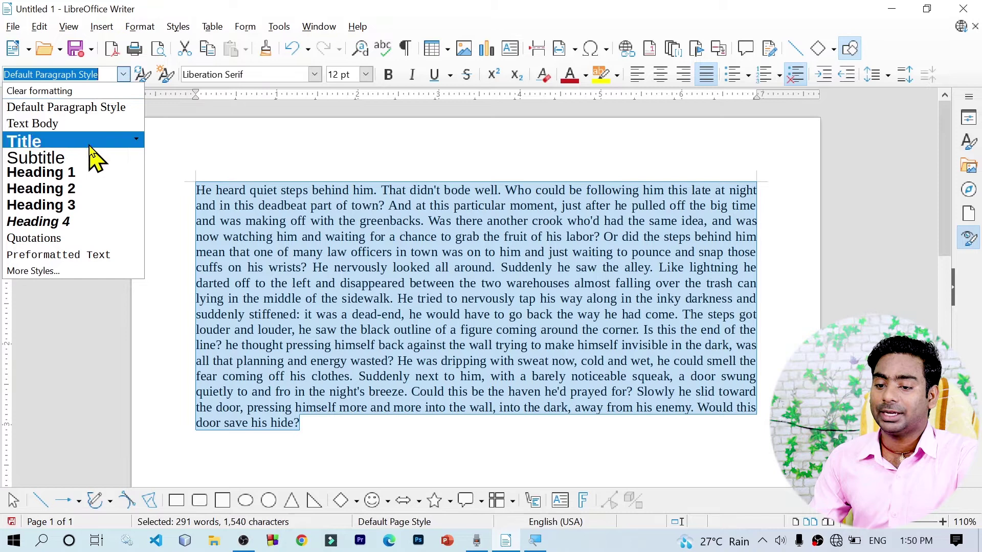
{"action": "key", "text": "Escape"}
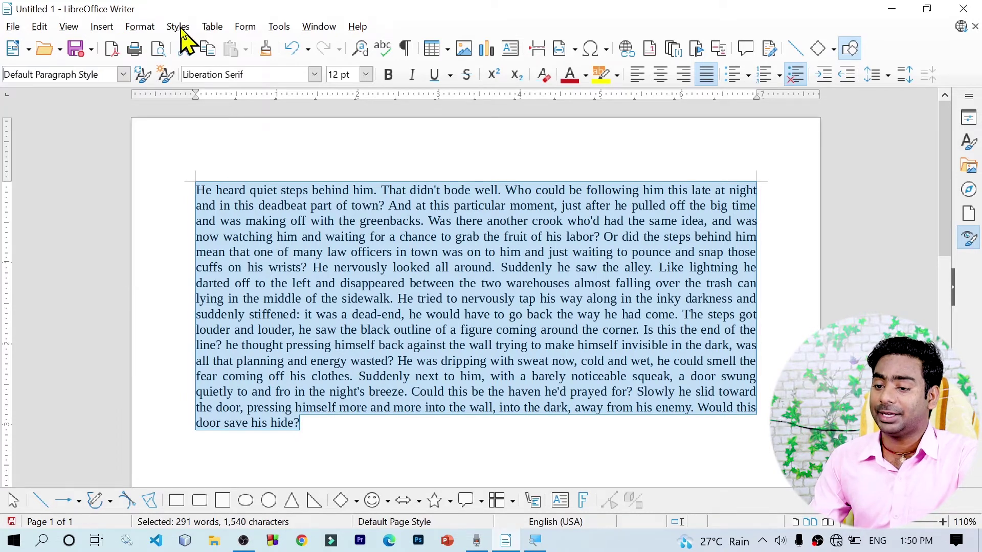
{"action": "left_click", "coordinate": [178, 29]}
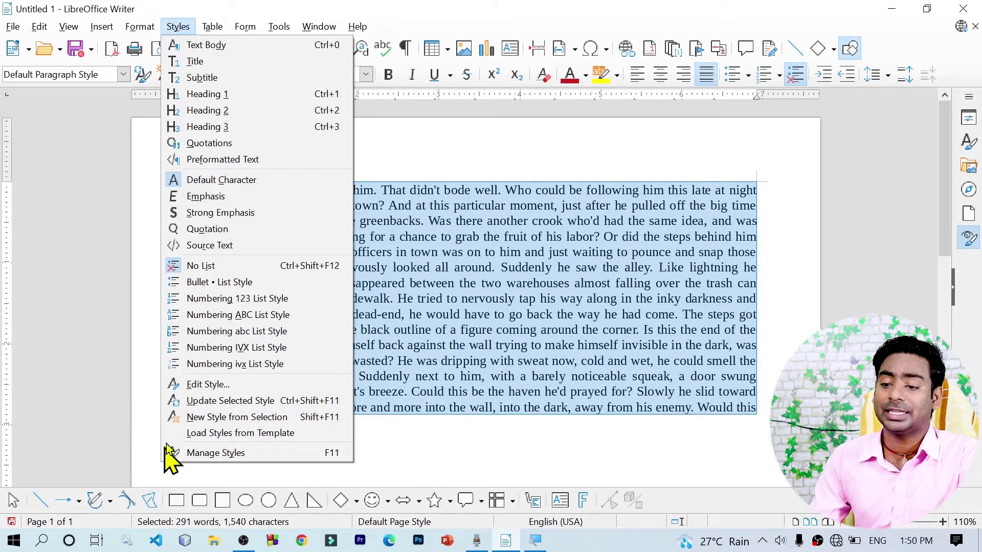
{"action": "left_click", "coordinate": [271, 44]}
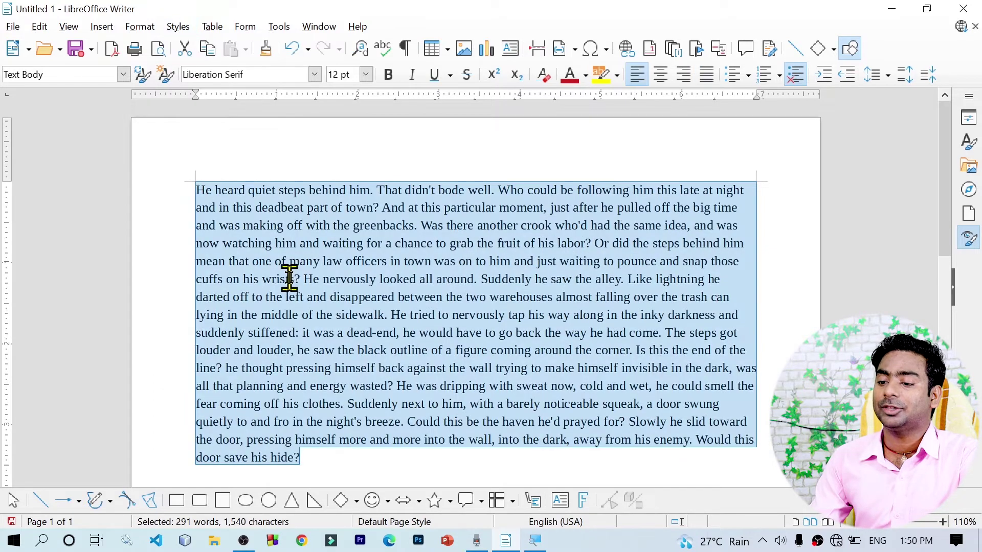
{"action": "left_click", "coordinate": [290, 261]}
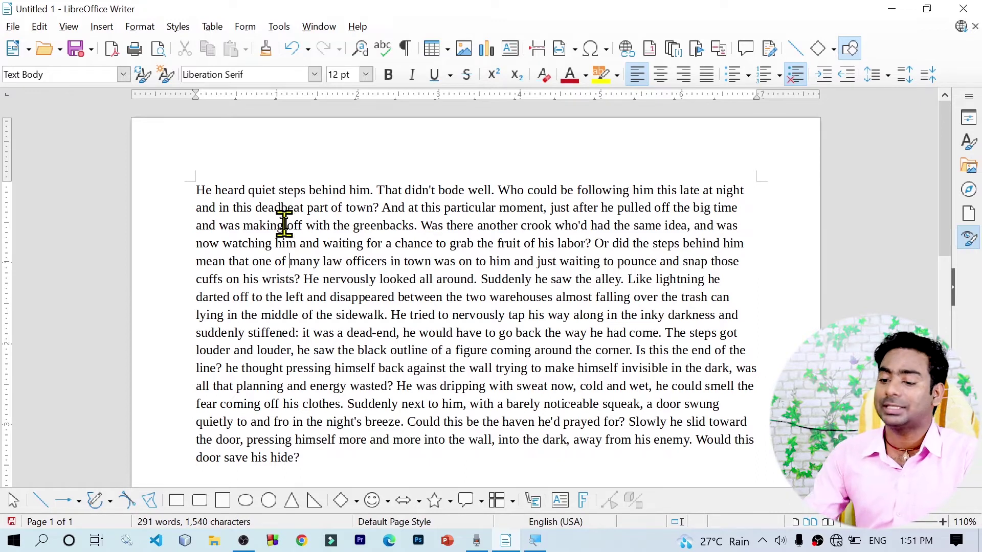
- Drag-select the sample paragraph several times, clearing the selection each time
{"action": "left_click_drag", "start_coordinate": [195, 190], "coordinate": [315, 452]}
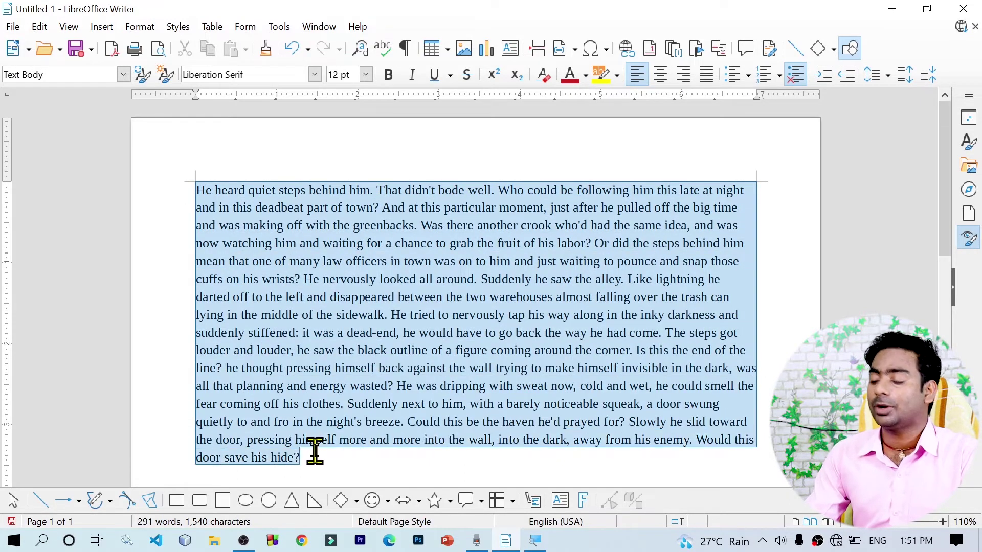
{"action": "left_click", "coordinate": [347, 279]}
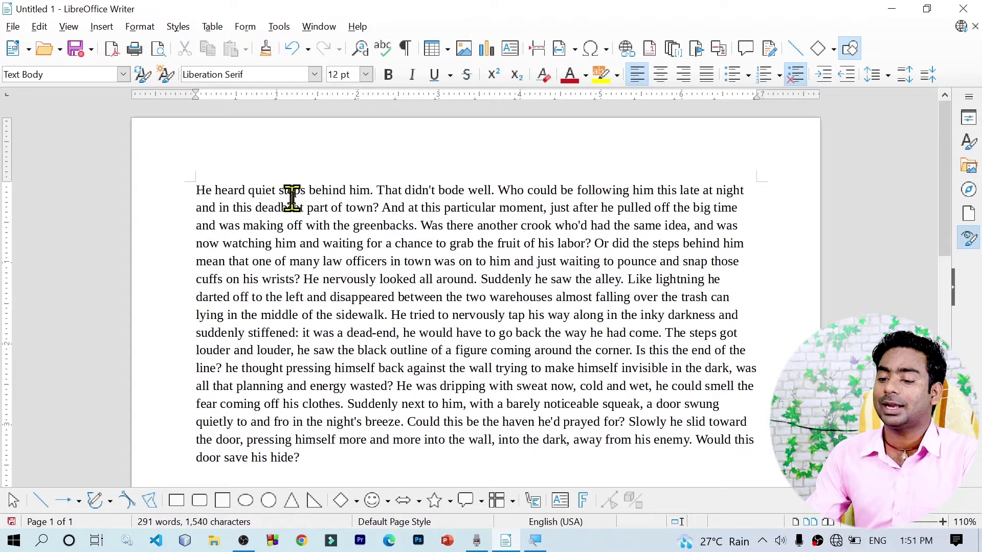
{"action": "left_click_drag", "start_coordinate": [179, 179], "coordinate": [307, 452]}
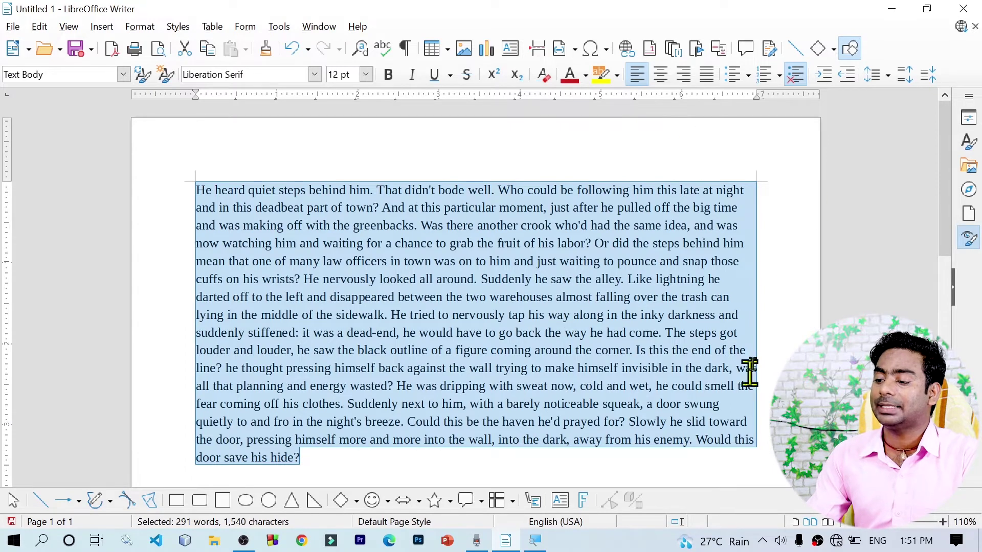
{"action": "left_click", "coordinate": [766, 200]}
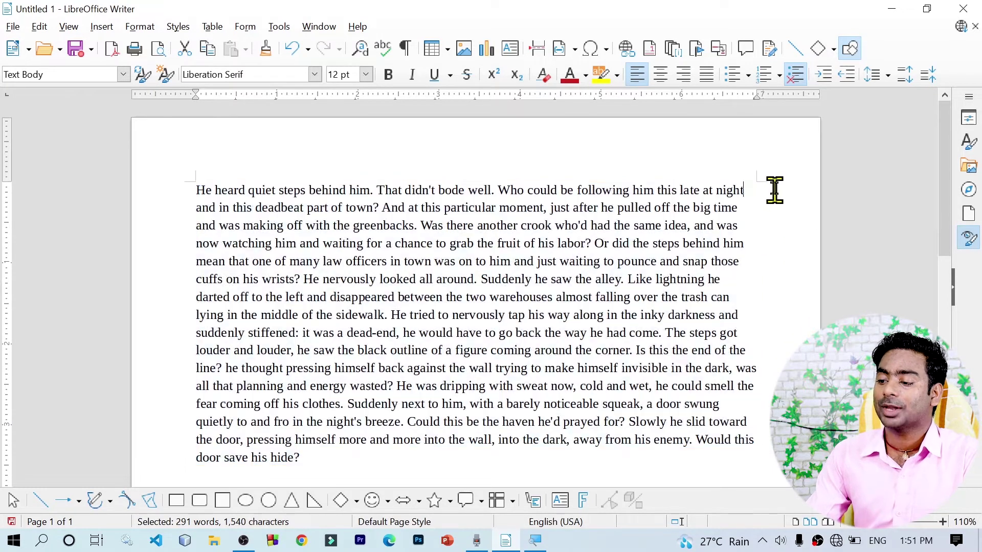
{"action": "left_click_drag", "start_coordinate": [752, 175], "coordinate": [719, 421]}
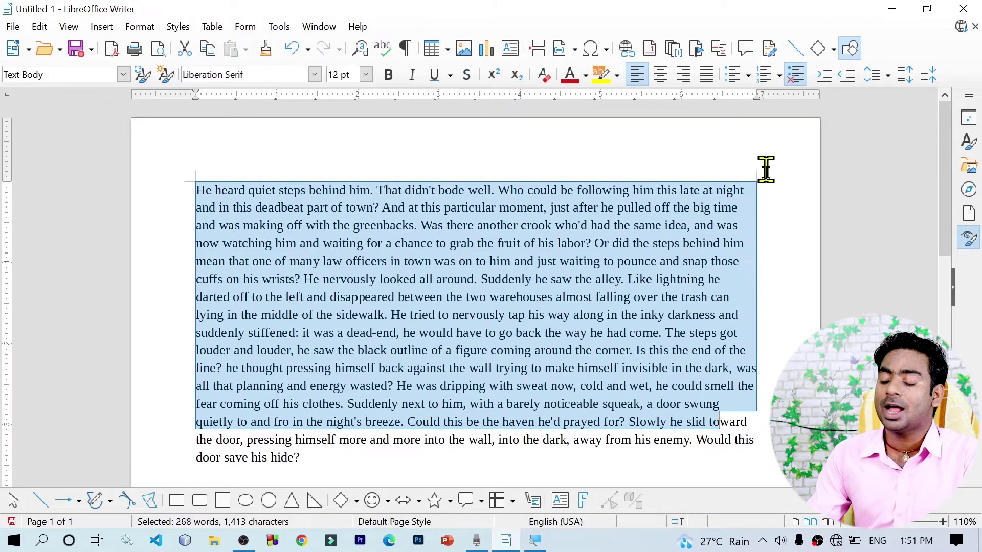
{"action": "left_click", "coordinate": [771, 289]}
{"action": "left_click_drag", "start_coordinate": [756, 175], "coordinate": [724, 440]}
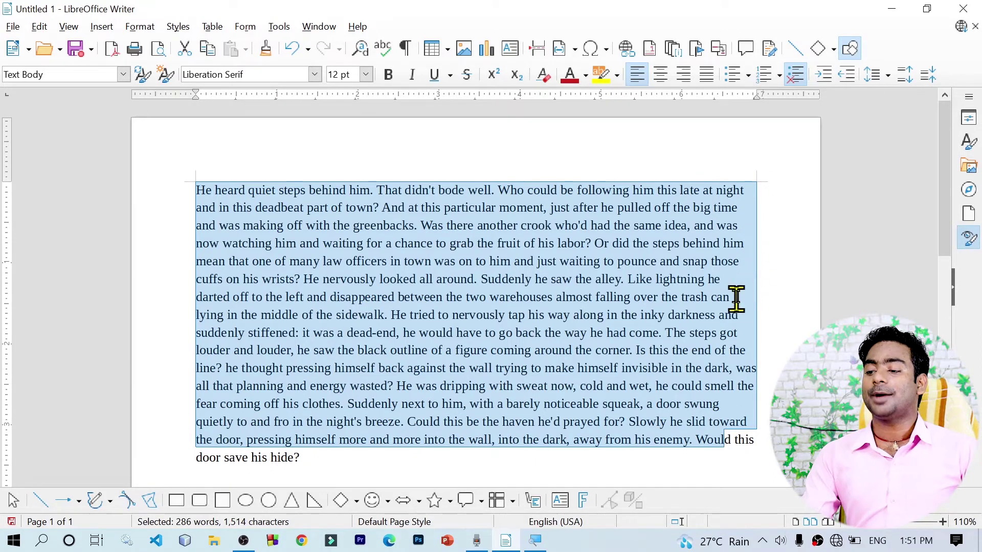
{"action": "left_click", "coordinate": [752, 289]}
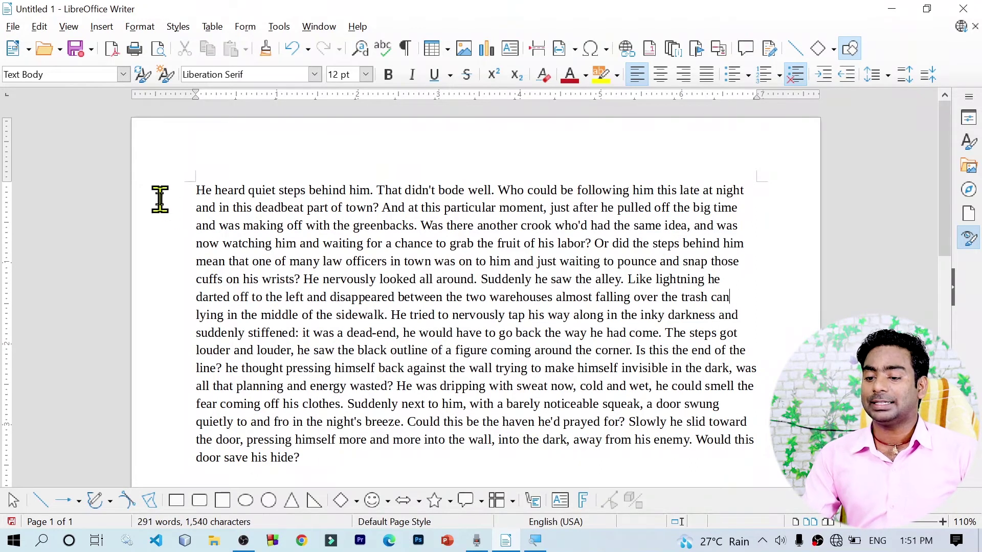
- Place the cursor before 'He heard' and insert a blank paragraph above the story
{"action": "key", "text": "ctrl+a"}
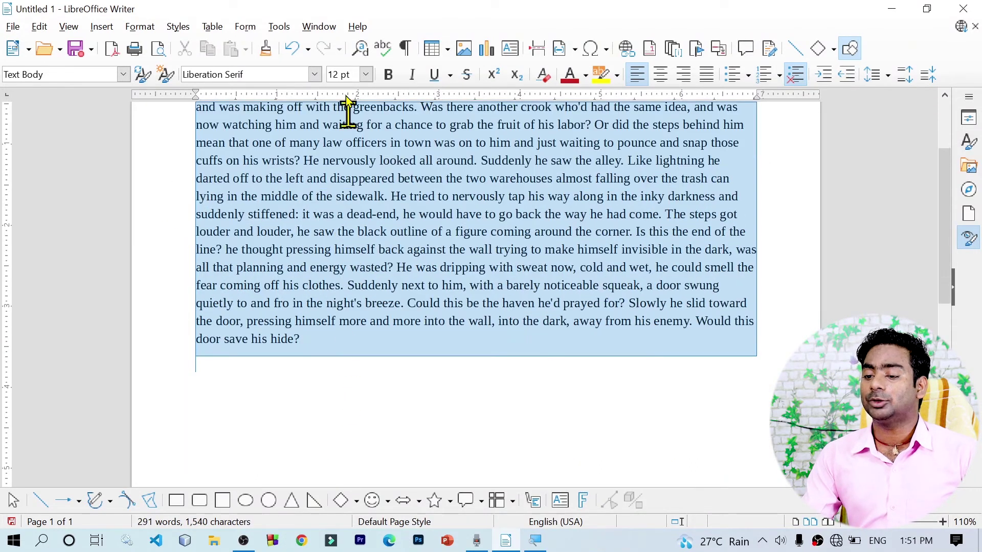
{"action": "left_click", "coordinate": [211, 26]}
{"action": "mouse_move", "coordinate": [177, 26]}
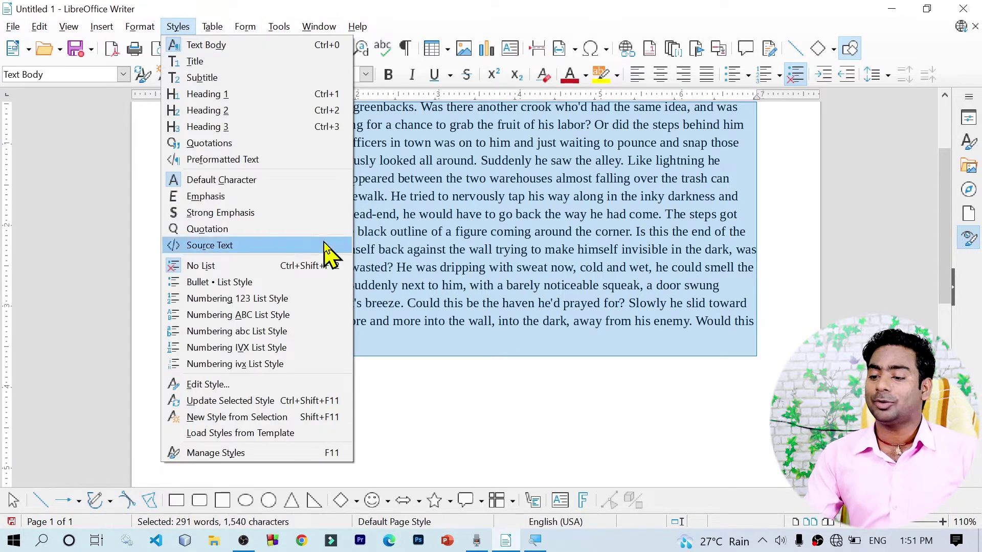
{"action": "left_click", "coordinate": [429, 255]}
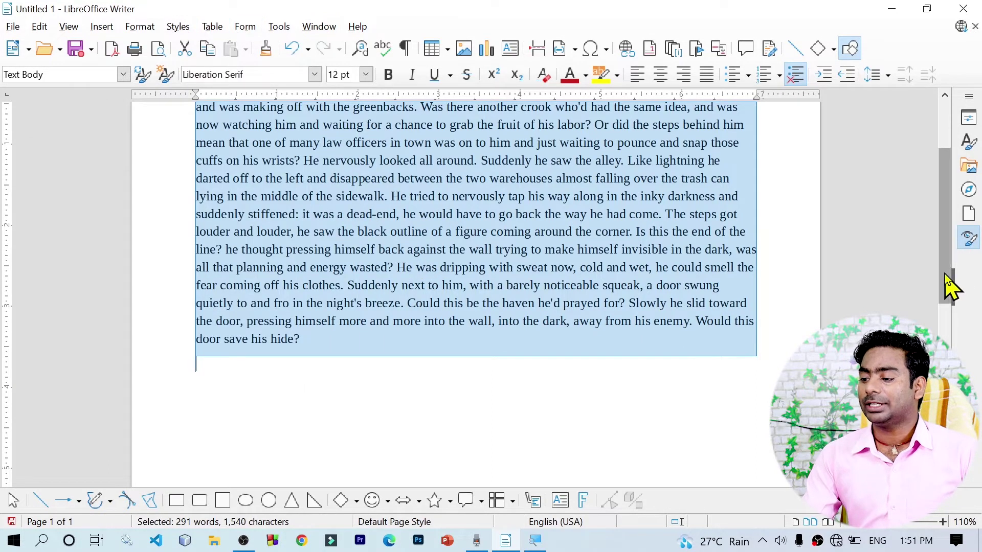
{"action": "left_click_drag", "start_coordinate": [950, 285], "coordinate": [947, 136]}
{"action": "left_click", "coordinate": [195, 190]}
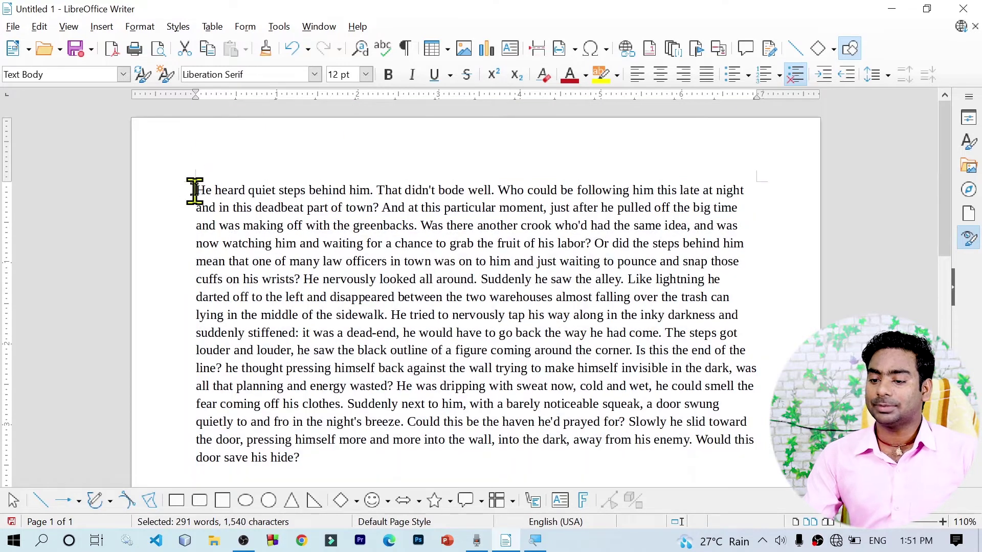
{"action": "key", "text": "Return"}
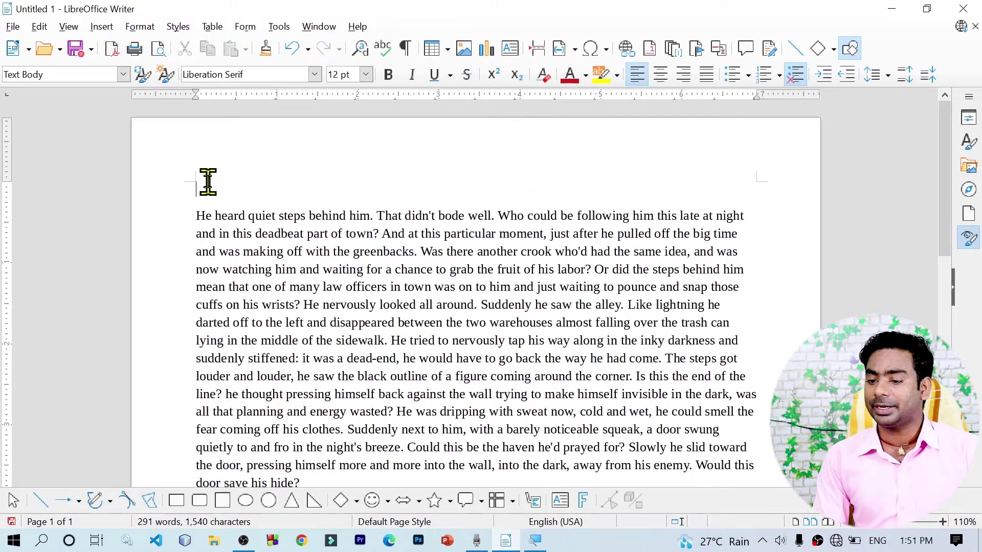
- Center the blank line and type 'LibreOffice' and 'Writer' on two centred lines
{"action": "left_click", "coordinate": [660, 75]}
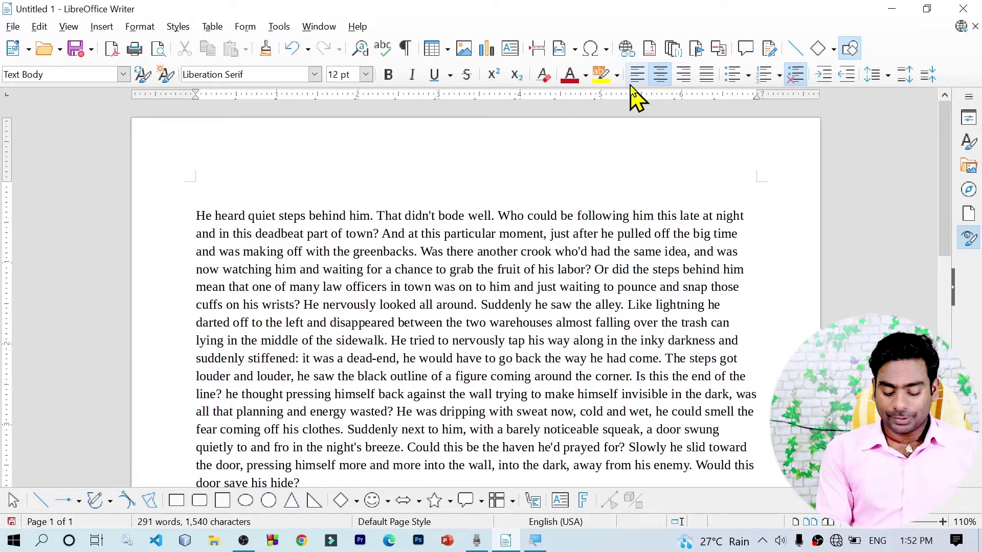
{"action": "type", "text": "Libre"}
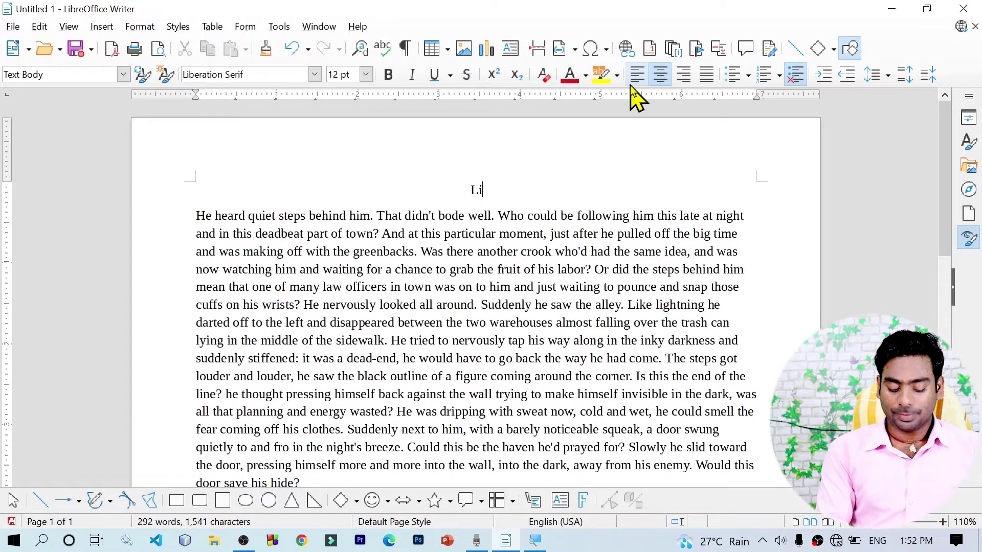
{"action": "type", "text": "O"}
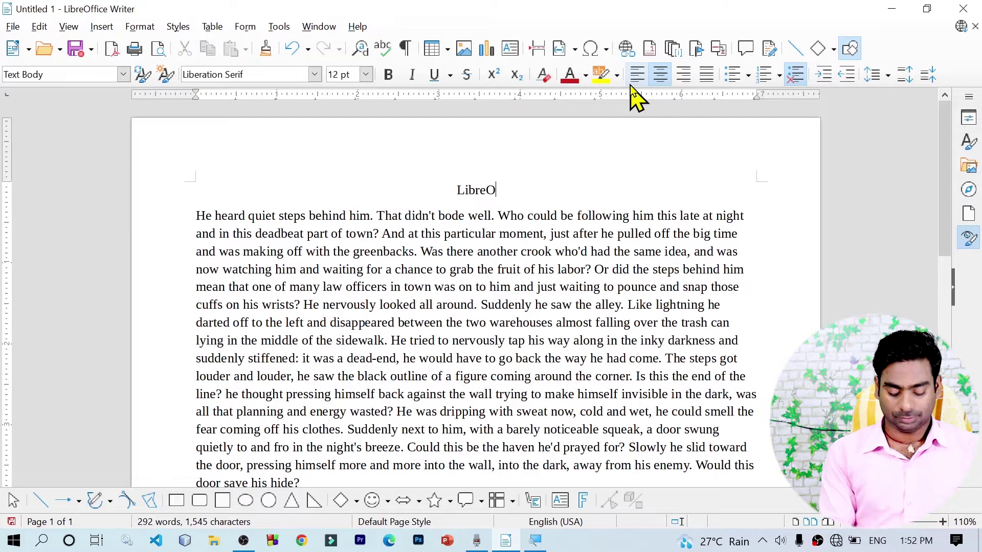
{"action": "type", "text": "ffice"}
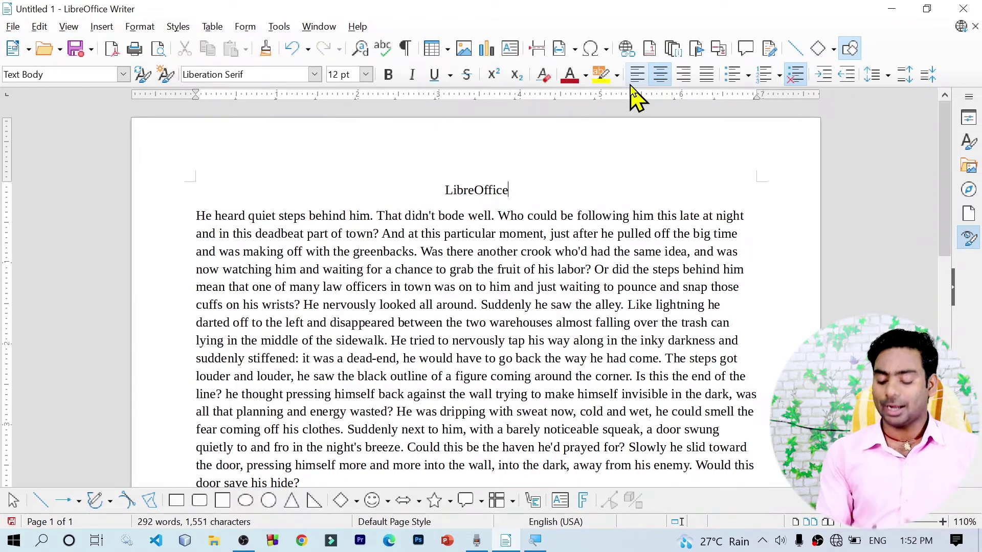
{"action": "key", "text": "Return"}
{"action": "type", "text": "Writer"}
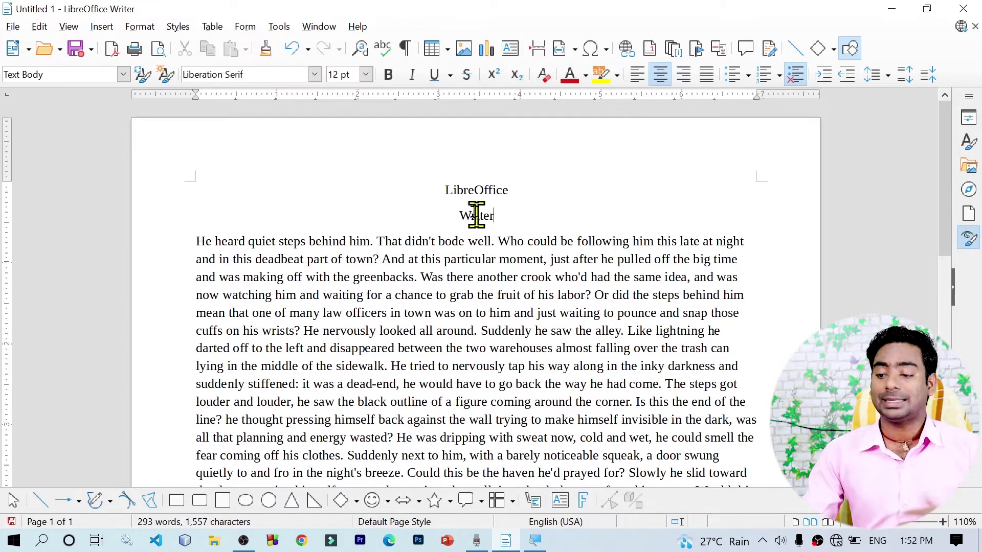
{"action": "left_click_drag", "start_coordinate": [445, 190], "coordinate": [507, 194]}
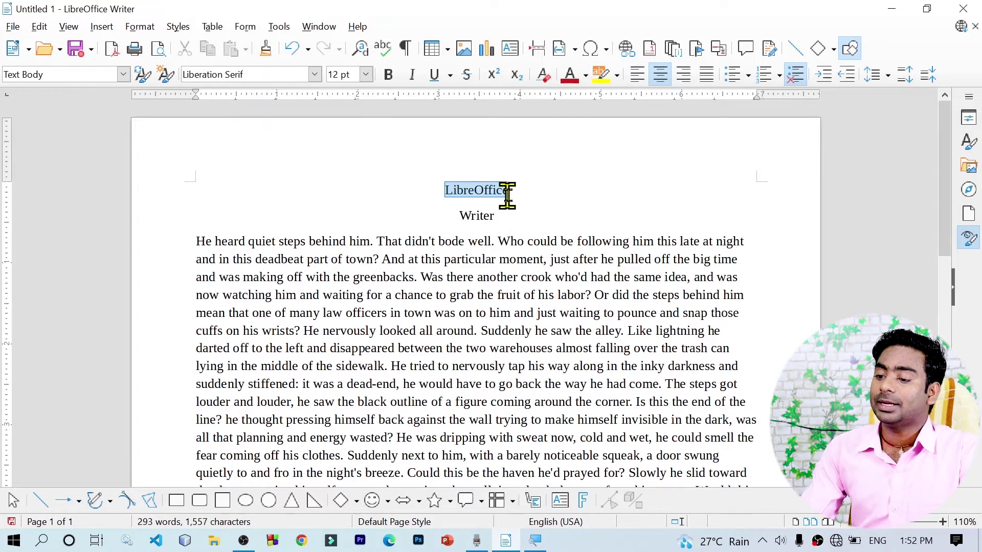
- Apply the Title style to 'LibreOffice', making it 28 pt bold Liberation Sans
{"action": "left_click", "coordinate": [181, 28]}
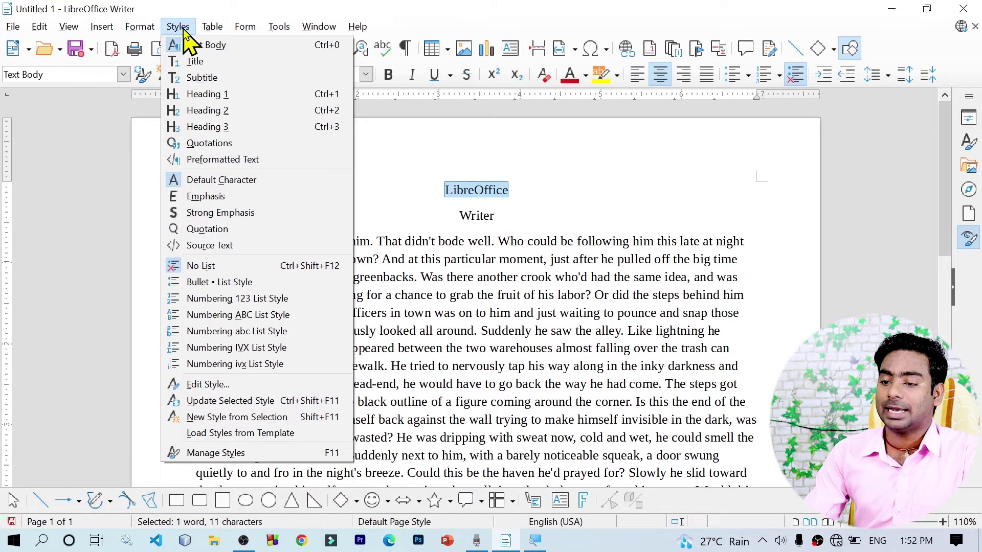
{"action": "left_click", "coordinate": [226, 63]}
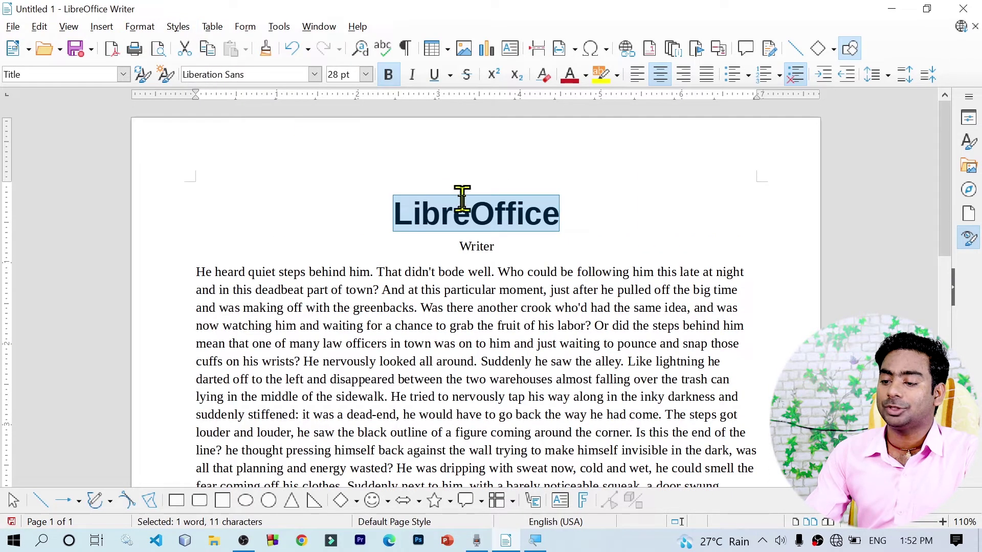
{"action": "left_click", "coordinate": [453, 212]}
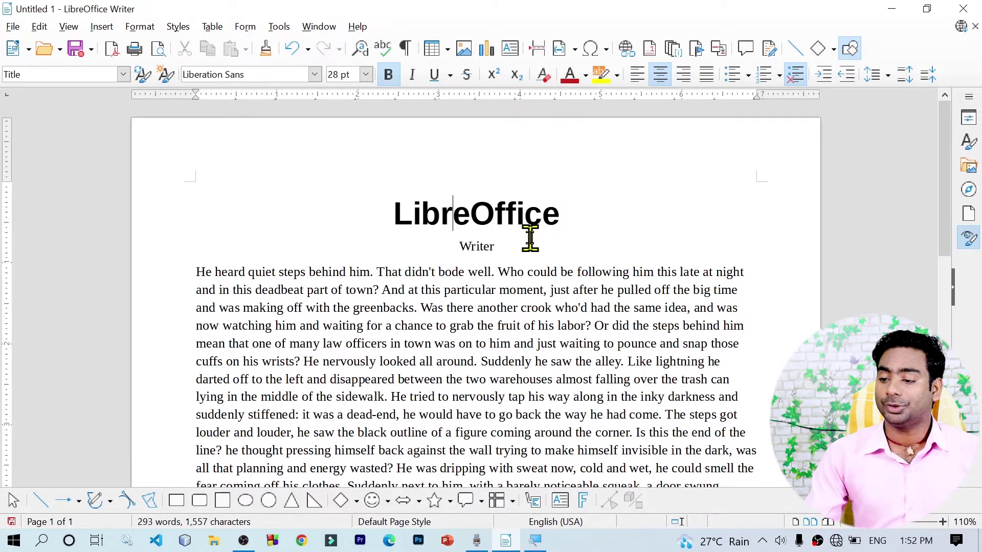
{"action": "left_click_drag", "start_coordinate": [495, 247], "coordinate": [457, 246]}
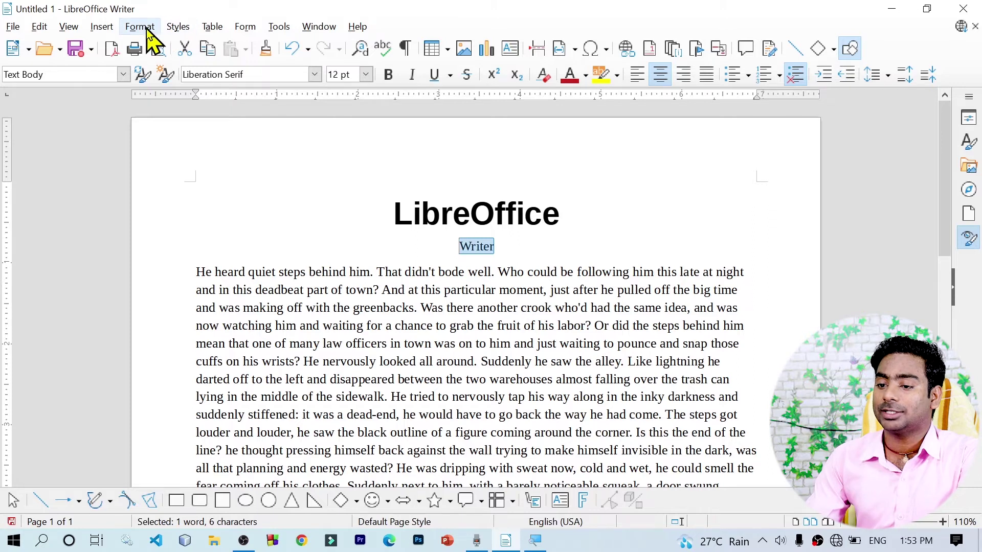
- Style 'Writer' as Subtitle (18 pt Liberation Sans) and check the styles of both title lines
{"action": "left_click", "coordinate": [178, 26]}
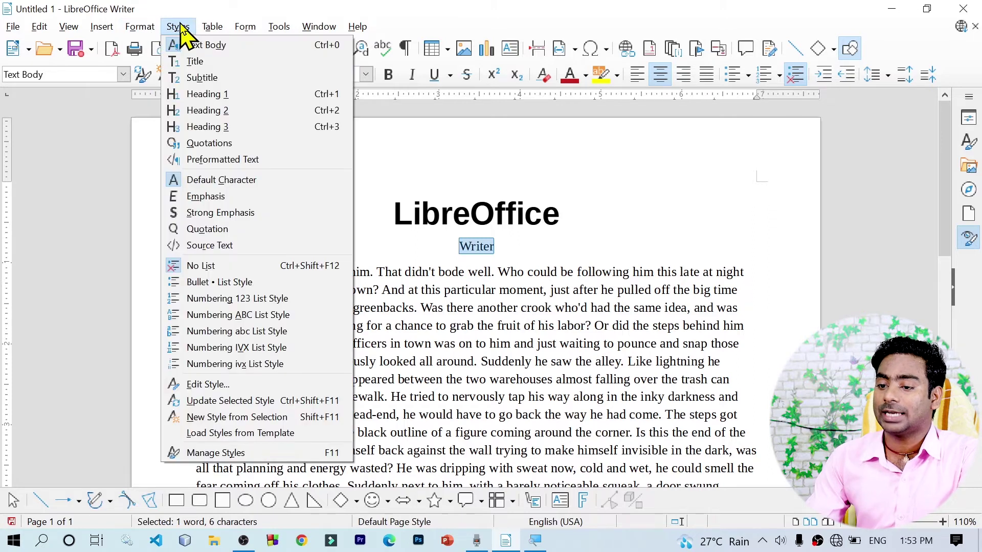
{"action": "left_click", "coordinate": [241, 78]}
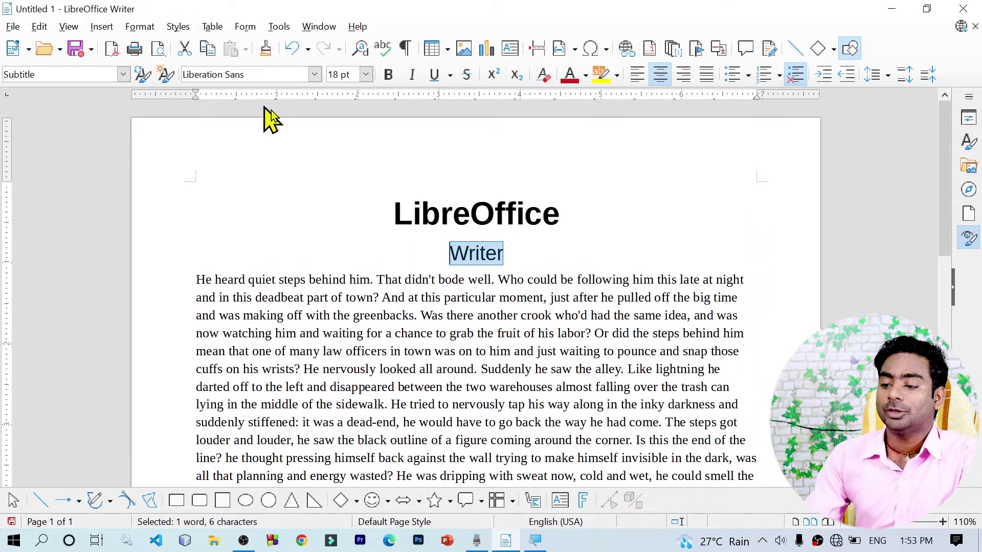
{"action": "left_click", "coordinate": [511, 278]}
{"action": "left_click", "coordinate": [532, 214]}
{"action": "left_click", "coordinate": [529, 233]}
{"action": "left_click_drag", "start_coordinate": [562, 214], "coordinate": [391, 210]}
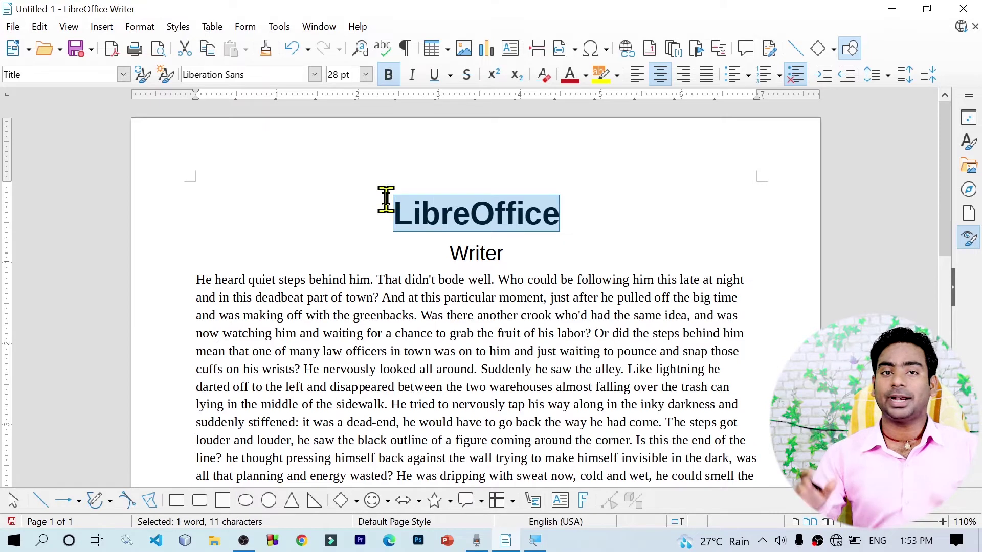
{"action": "left_click_drag", "start_coordinate": [511, 256], "coordinate": [437, 251]}
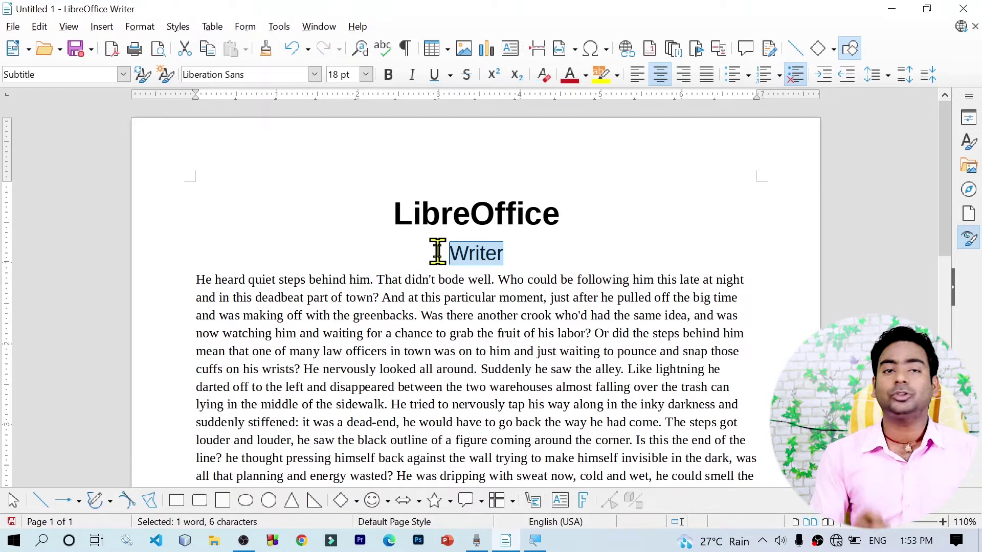
{"action": "left_click_drag", "start_coordinate": [559, 213], "coordinate": [410, 213]}
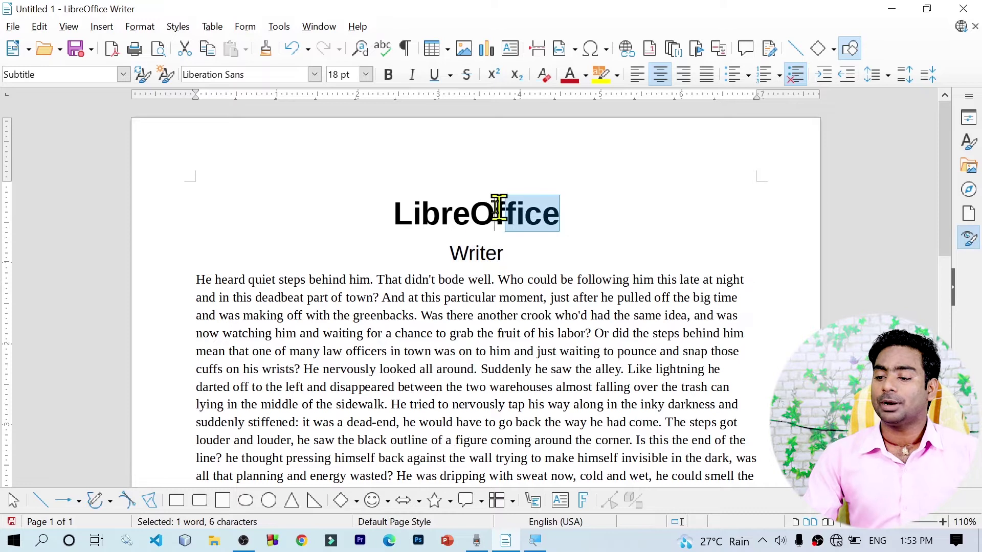
{"action": "left_click", "coordinate": [413, 315]}
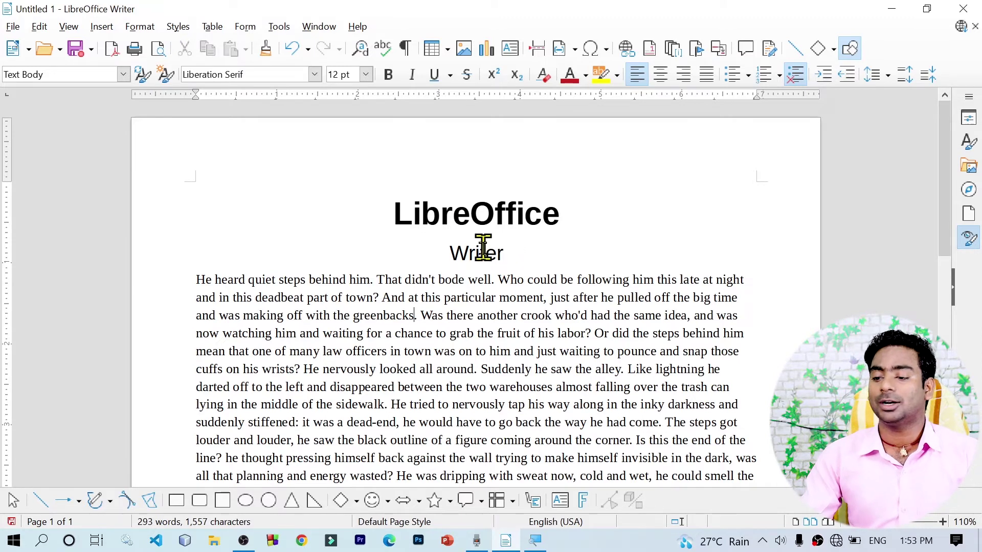
{"action": "double_click", "coordinate": [490, 240]}
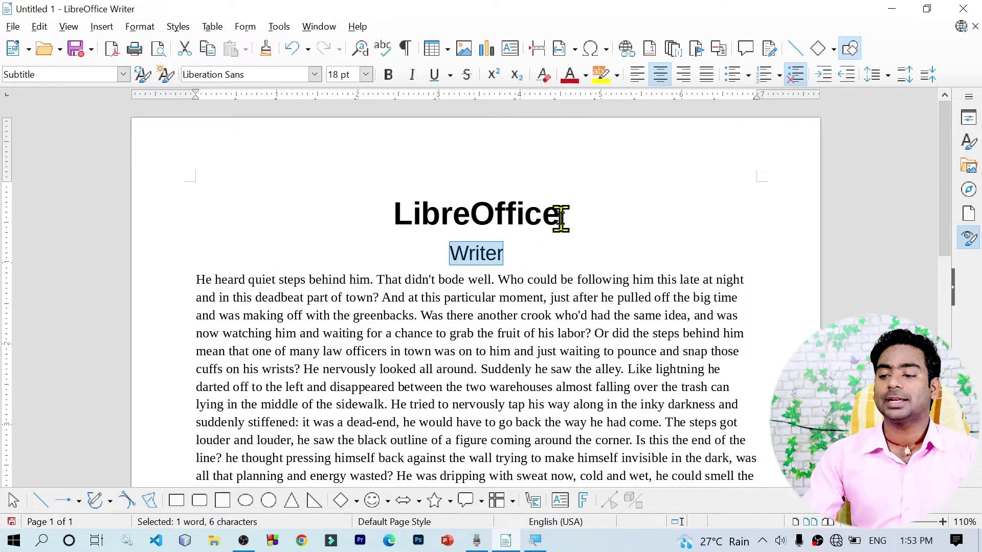
{"action": "left_click_drag", "start_coordinate": [559, 215], "coordinate": [398, 214]}
{"action": "left_click_drag", "start_coordinate": [503, 254], "coordinate": [366, 179]}
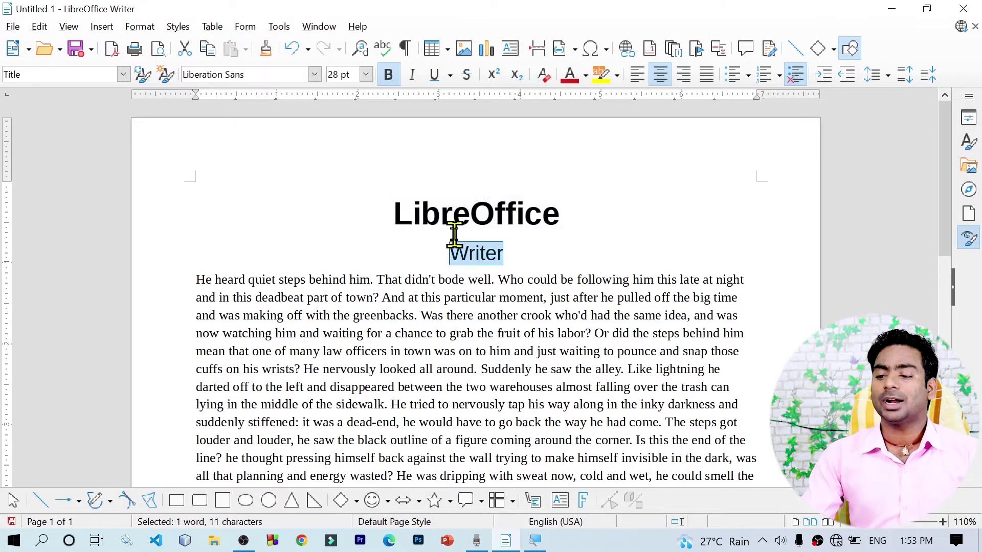
{"action": "left_click", "coordinate": [638, 75]}
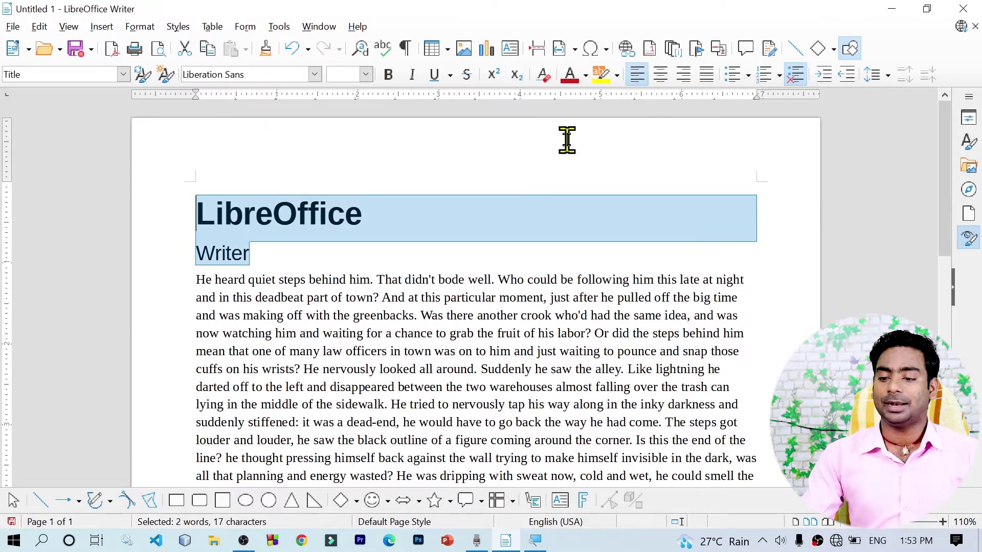
{"action": "left_click", "coordinate": [464, 240]}
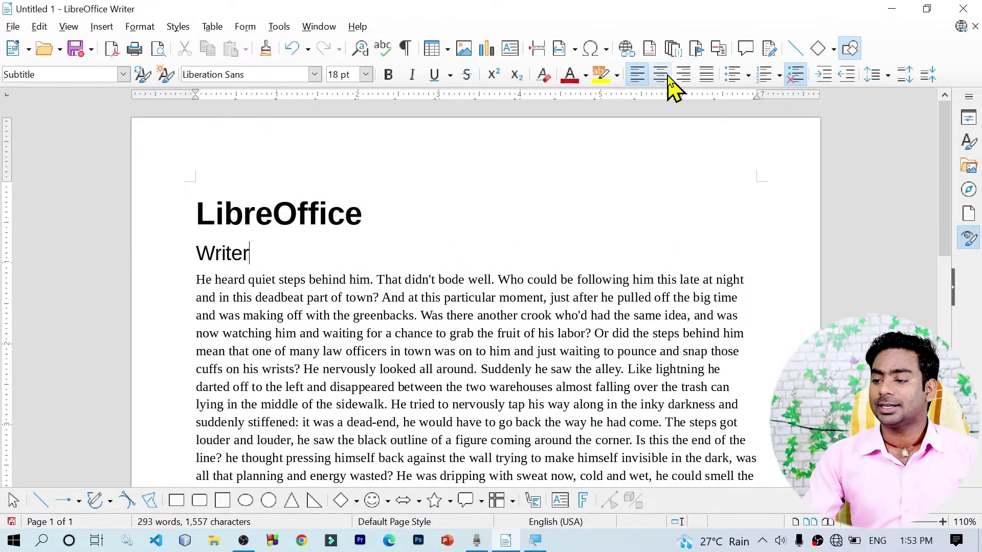
{"action": "left_click", "coordinate": [683, 75]}
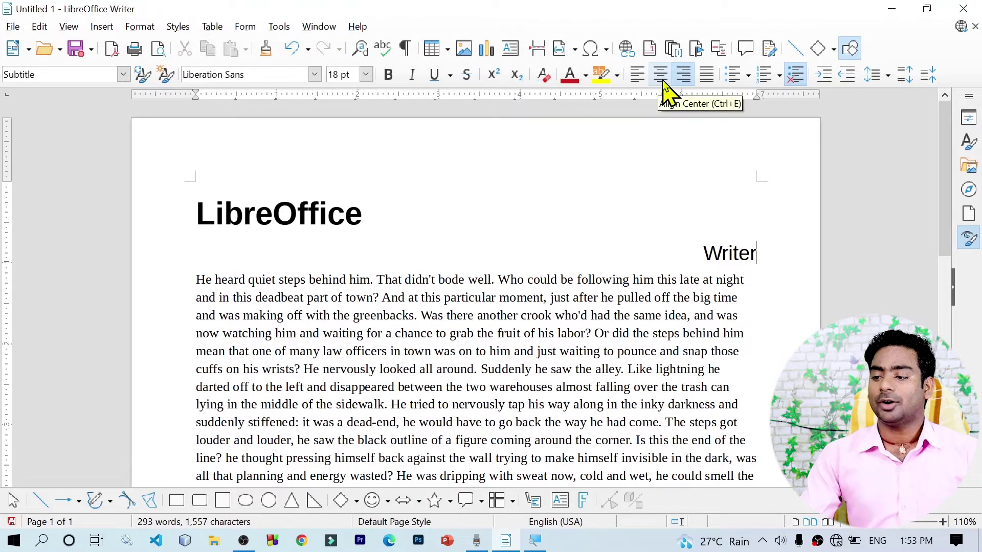
{"action": "left_click", "coordinate": [661, 76]}
{"action": "left_click", "coordinate": [445, 200]}
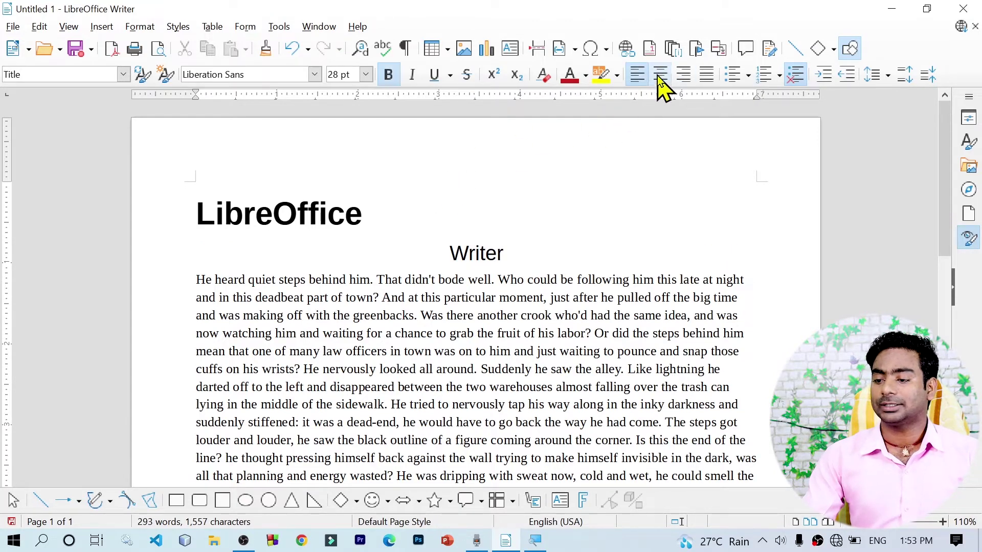
{"action": "left_click", "coordinate": [658, 75]}
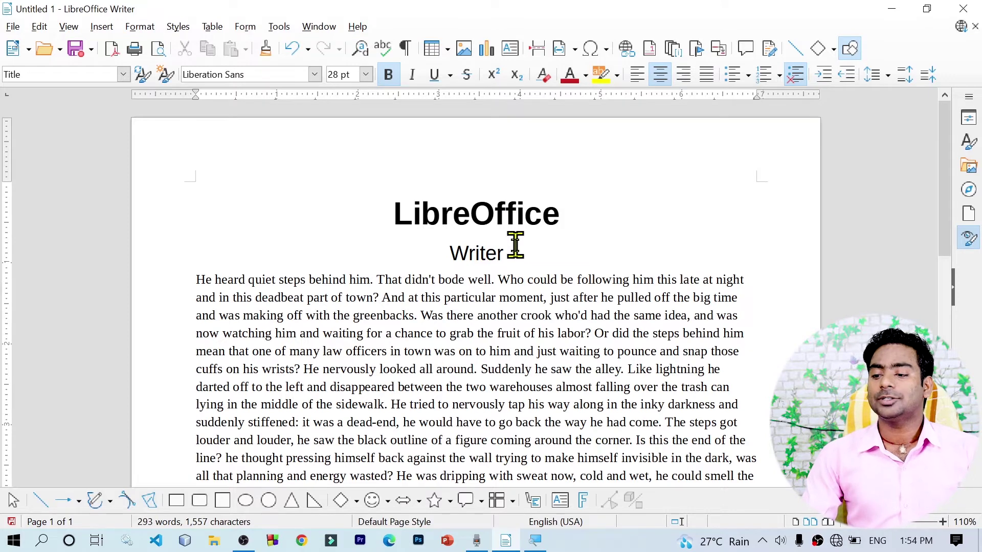
- Select the 'LibreOffice' title and browse the Styles list, closing it without applying anything
{"action": "left_click_drag", "start_coordinate": [514, 249], "coordinate": [415, 249]}
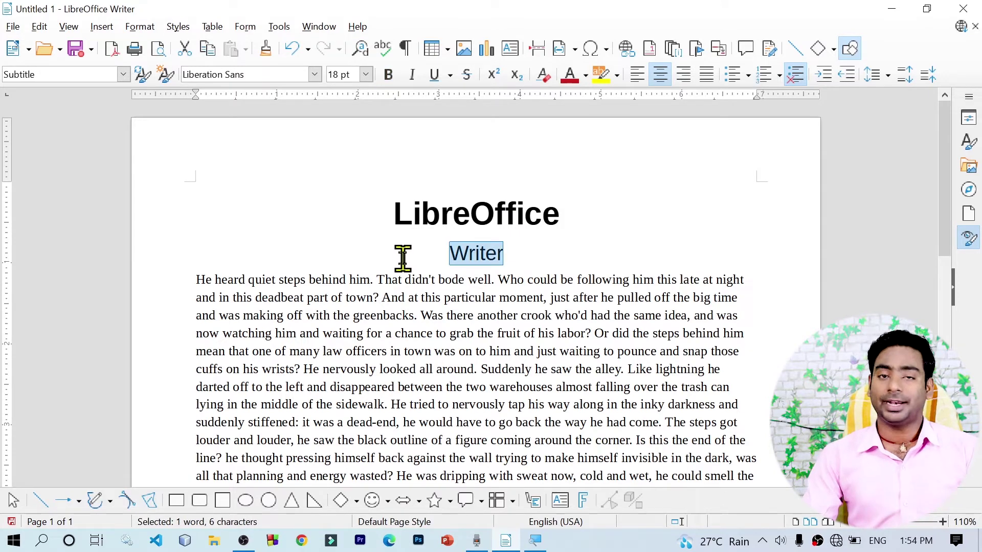
{"action": "left_click", "coordinate": [568, 279]}
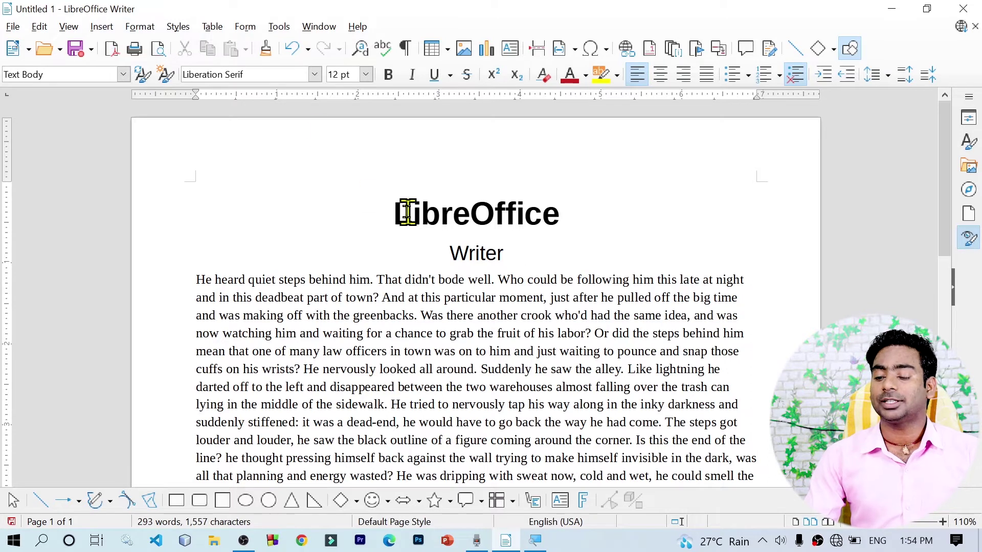
{"action": "left_click_drag", "start_coordinate": [393, 213], "coordinate": [569, 218]}
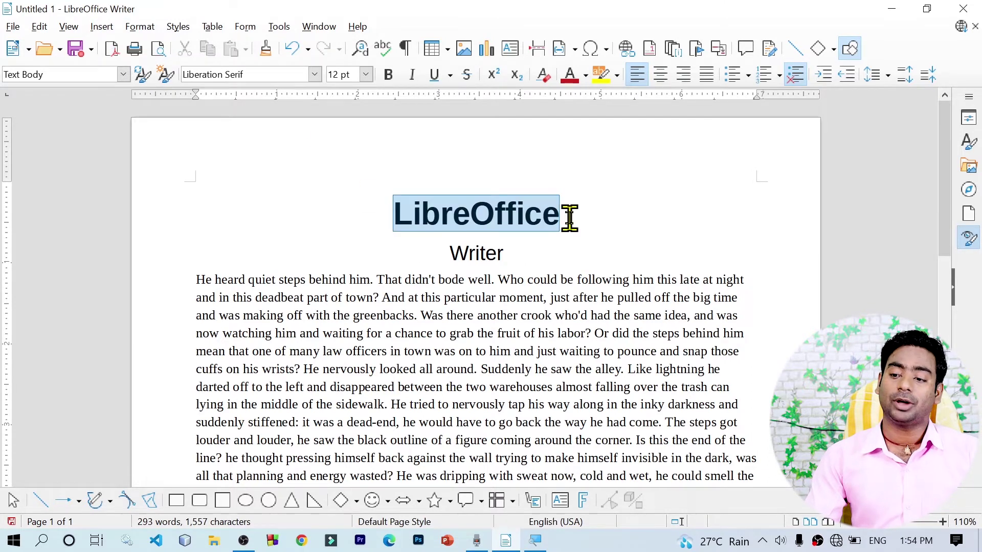
{"action": "left_click", "coordinate": [177, 27]}
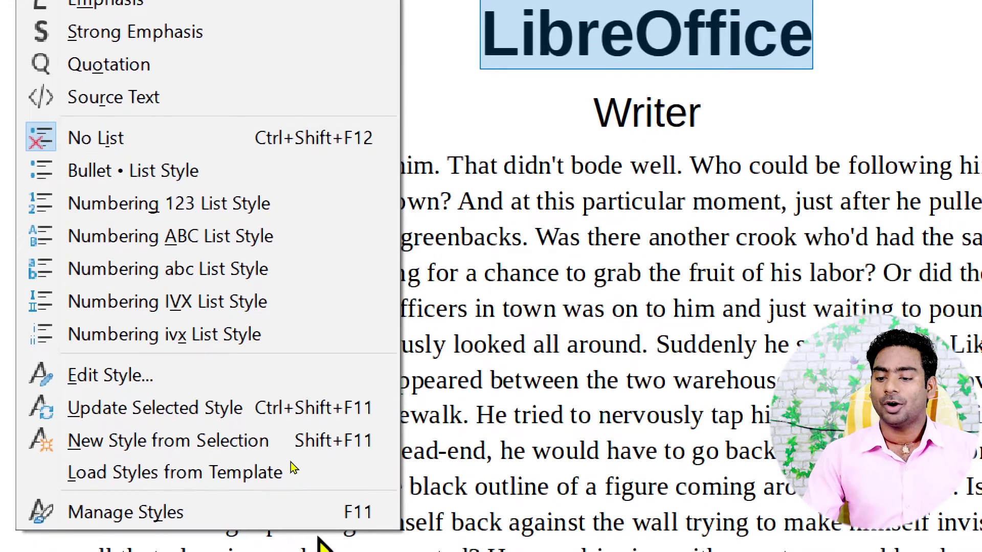
{"action": "key", "text": "Escape"}
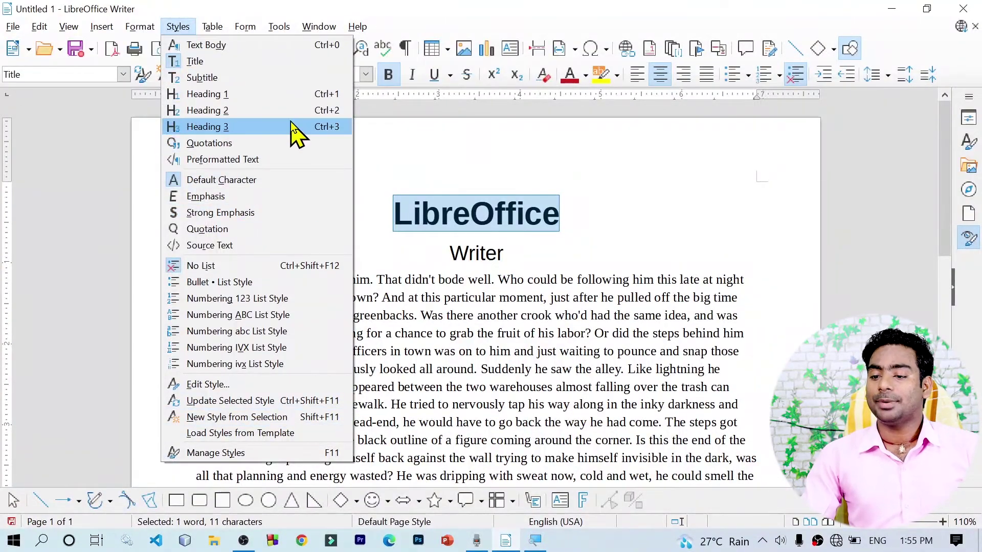
- Try Heading 1 on 'LibreOffice', revert to Title, and add a left-aligned empty line after 'Writer'
{"action": "left_click", "coordinate": [296, 96]}
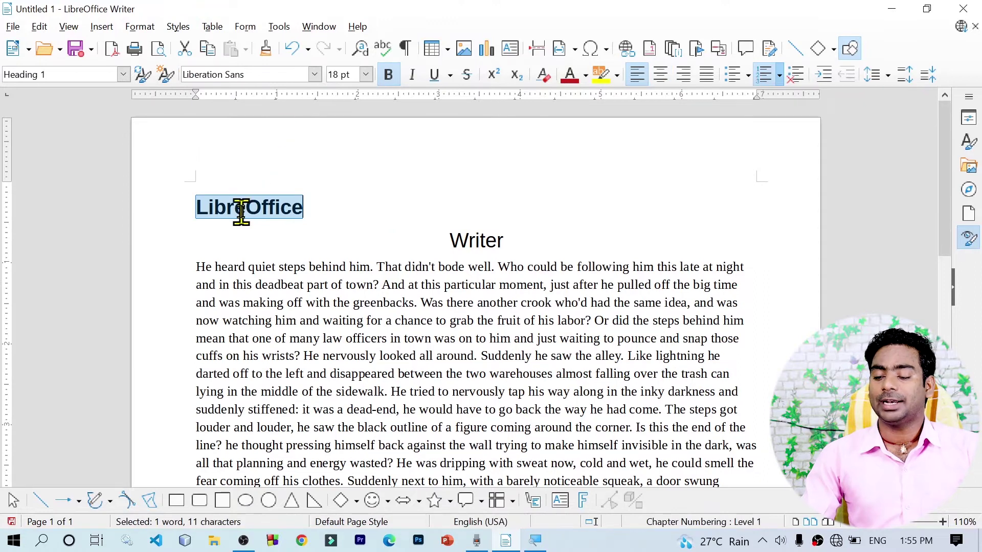
{"action": "left_click_drag", "start_coordinate": [196, 209], "coordinate": [304, 209]}
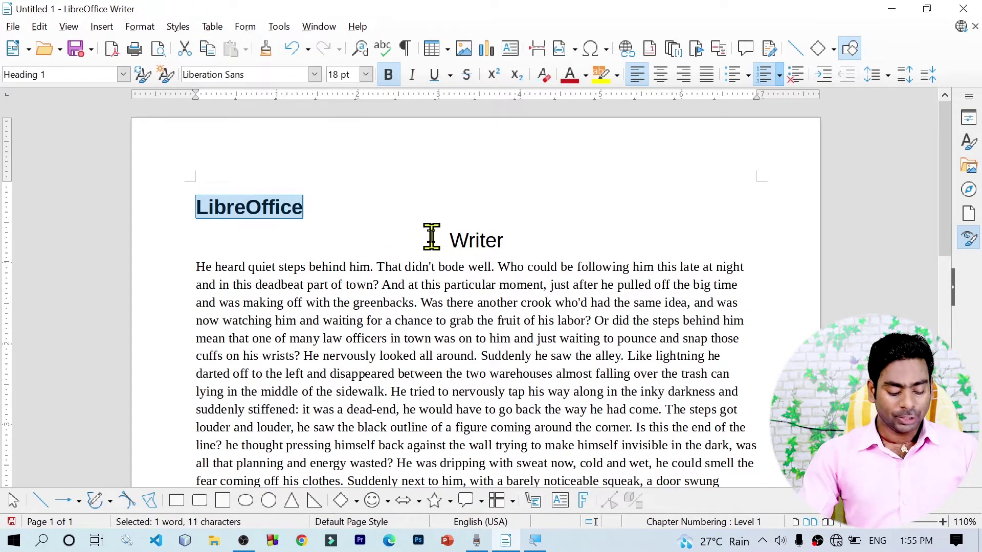
{"action": "left_click", "coordinate": [566, 245]}
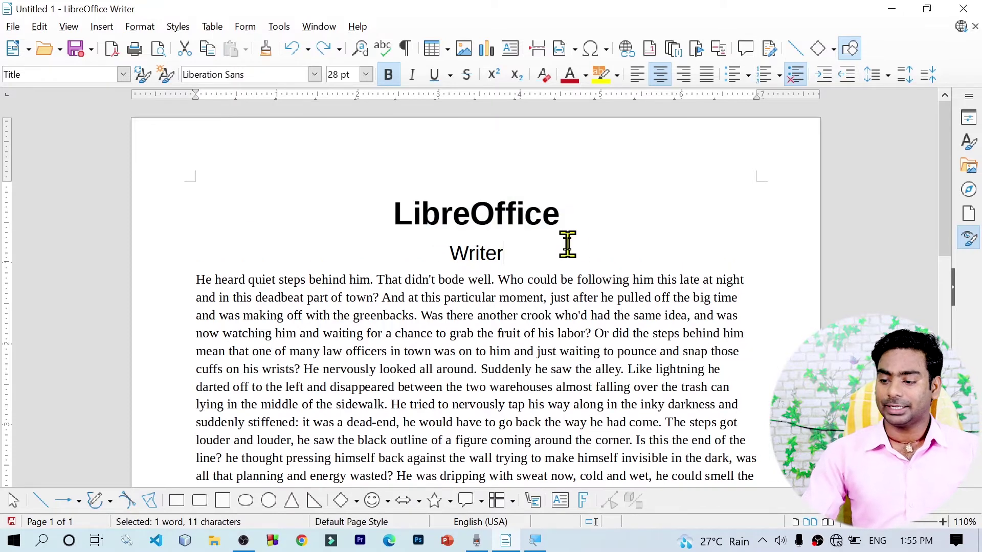
{"action": "key", "text": "Return"}
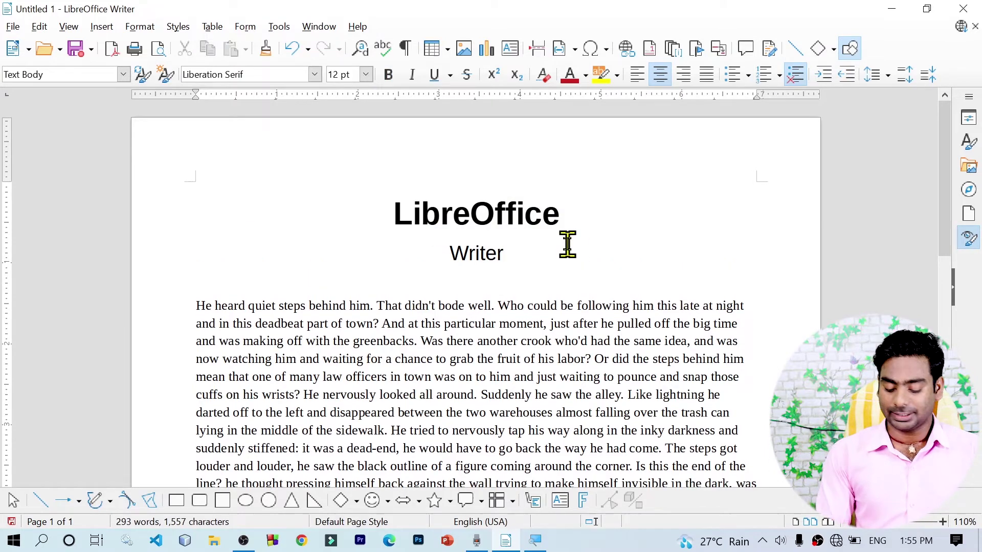
{"action": "left_click", "coordinate": [636, 71]}
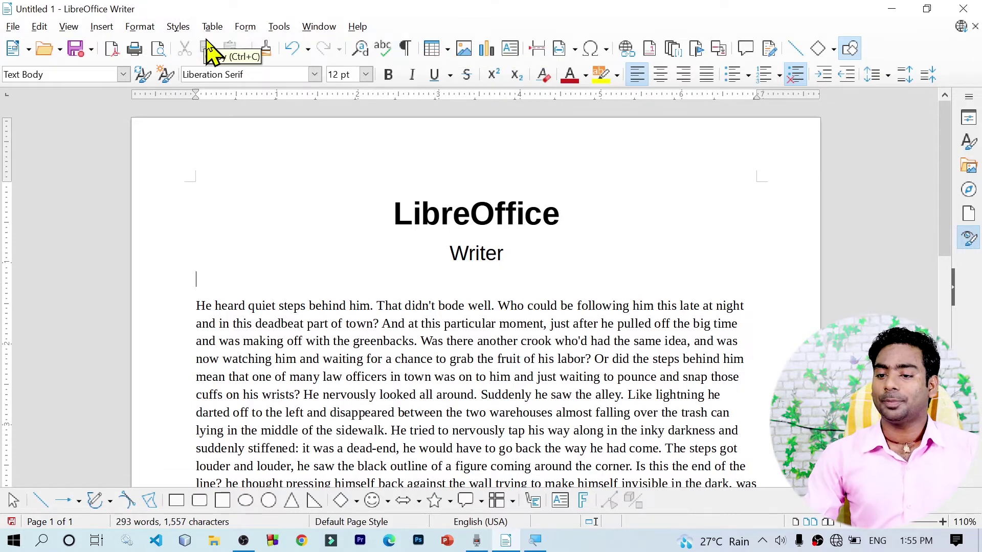
- Type 'File Menu:' on the empty line and give it the Heading 1 style
{"action": "left_click", "coordinate": [14, 28]}
{"action": "left_click", "coordinate": [11, 27]}
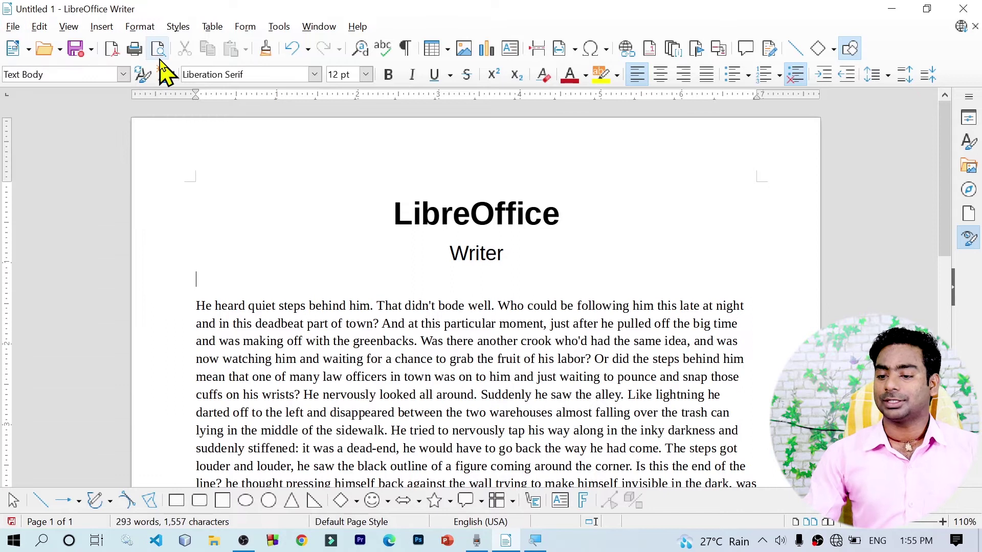
{"action": "type", "text": "File Menu:"}
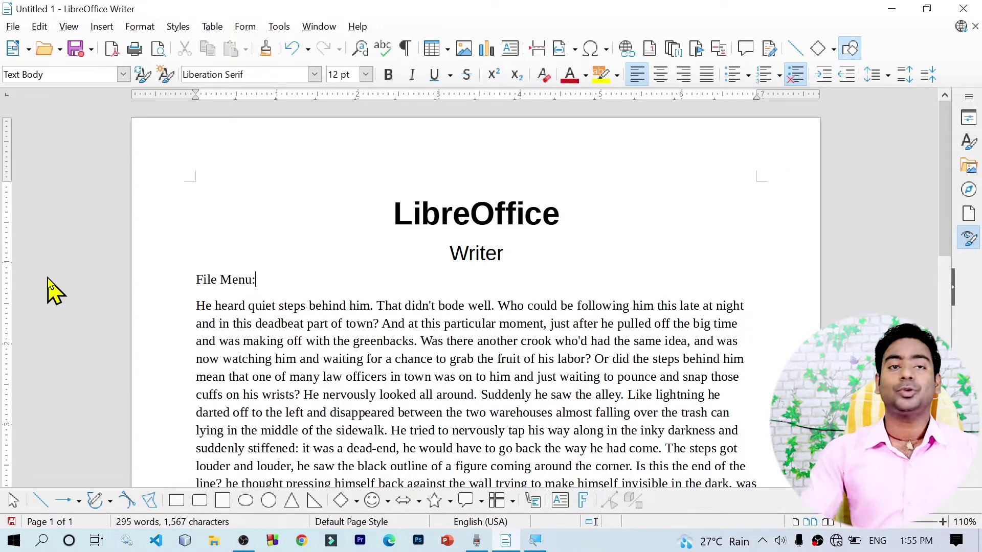
{"action": "left_click_drag", "start_coordinate": [175, 280], "coordinate": [261, 283]}
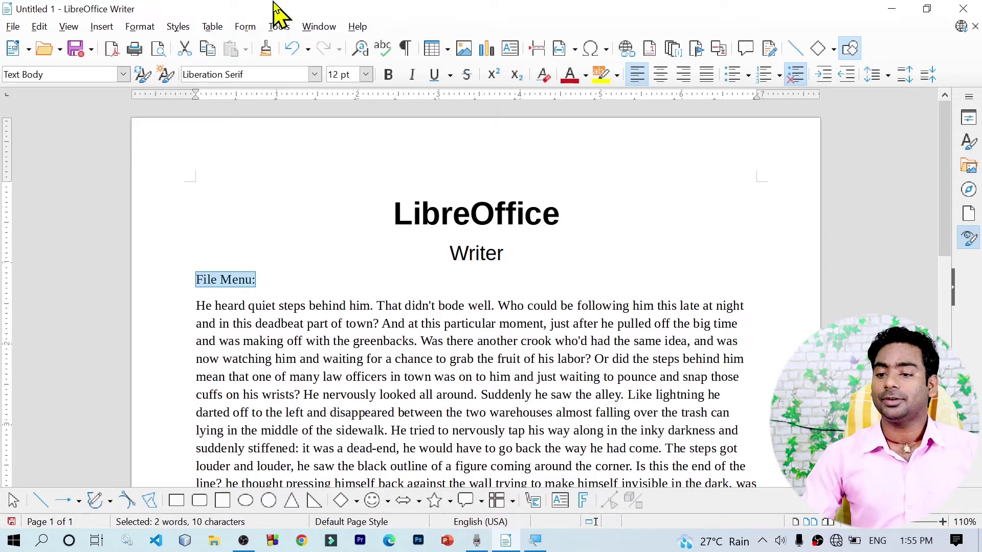
{"action": "left_click", "coordinate": [178, 25]}
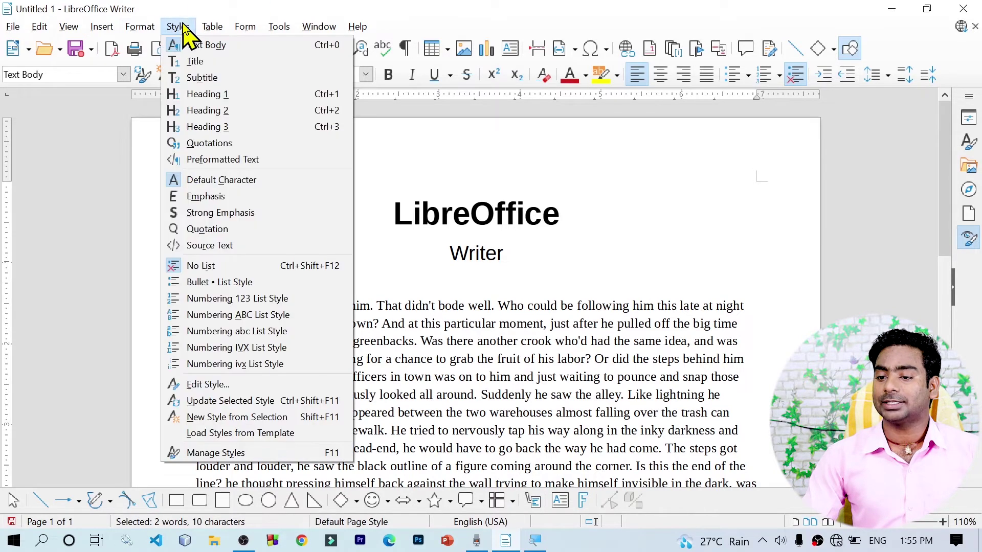
{"action": "left_click", "coordinate": [236, 93]}
{"action": "left_click", "coordinate": [302, 295]}
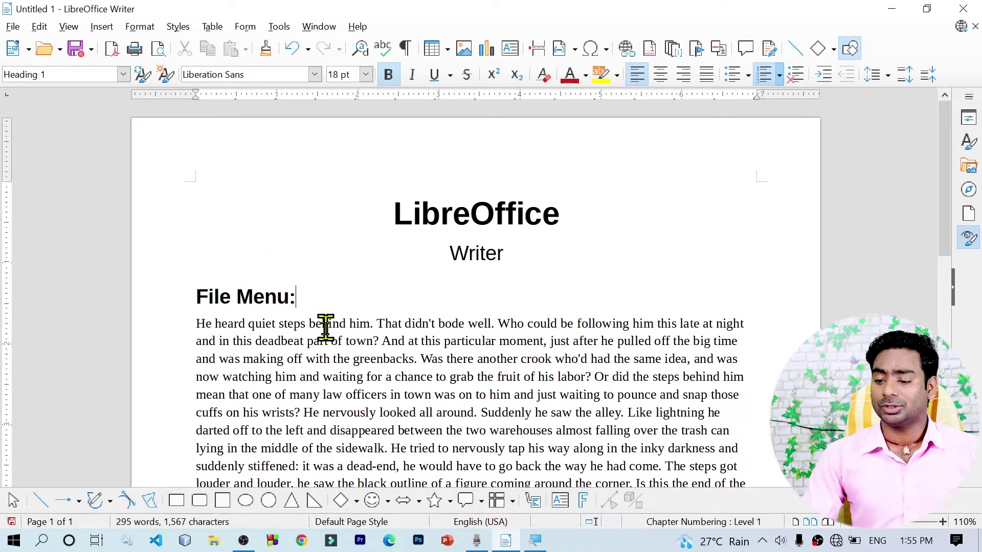
{"action": "left_click", "coordinate": [14, 26]}
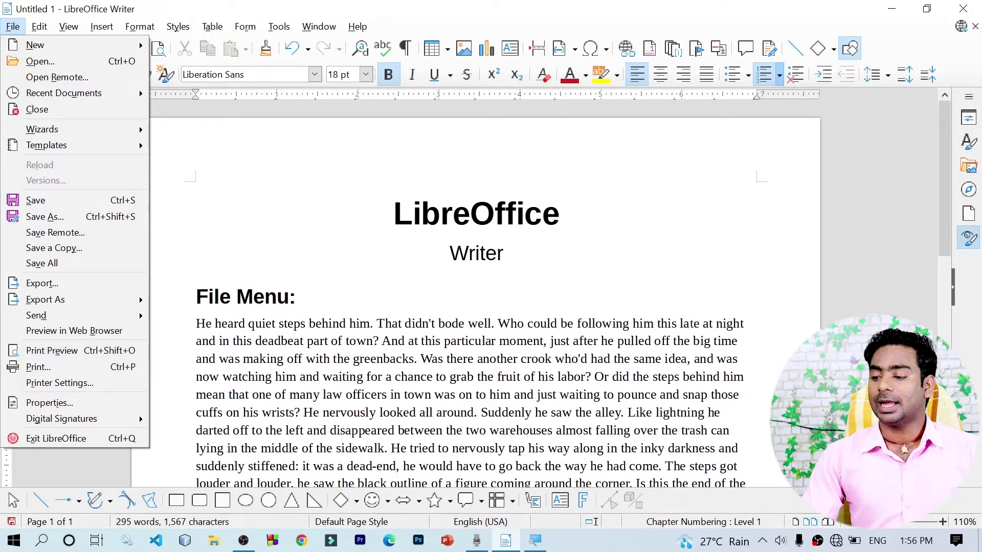
- Break the paragraph before 'Like lightning' and type the 'Print:' subheading on its own line
{"action": "key", "text": "Escape"}
{"action": "scroll", "coordinate": [946, 235], "scroll_direction": "down", "scroll_amount": 3}
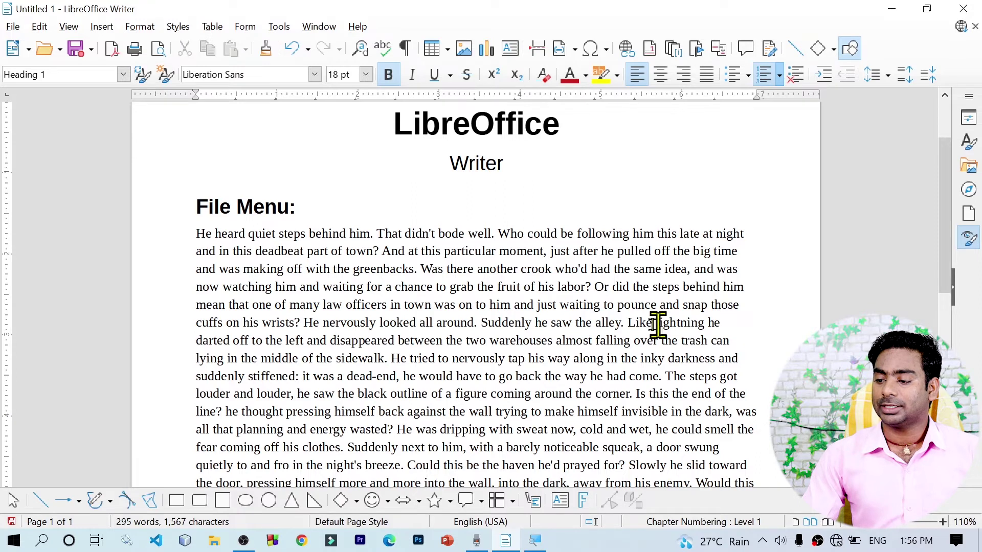
{"action": "left_click", "coordinate": [633, 323]}
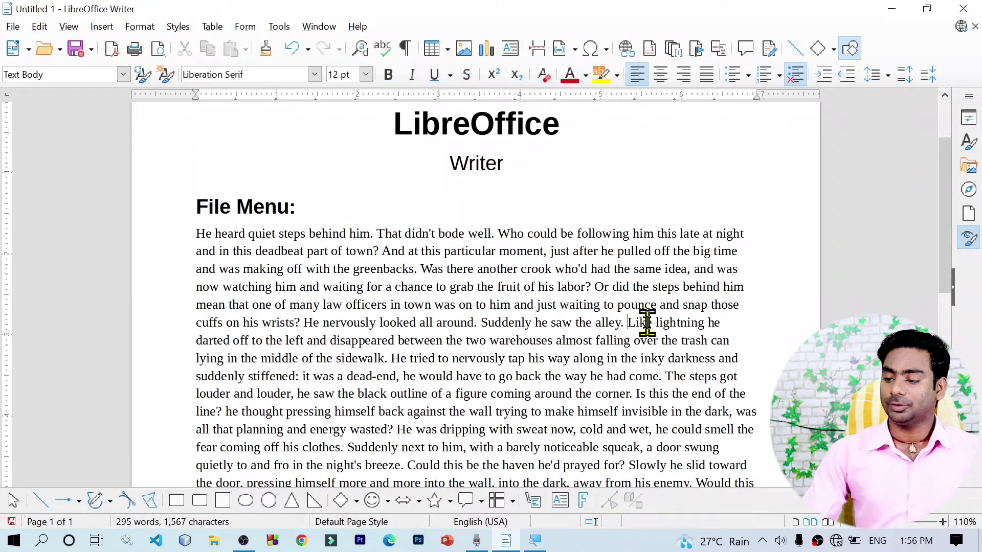
{"action": "key", "text": "Return"}
{"action": "key", "text": "Return"}
{"action": "type", "text": "Pri"}
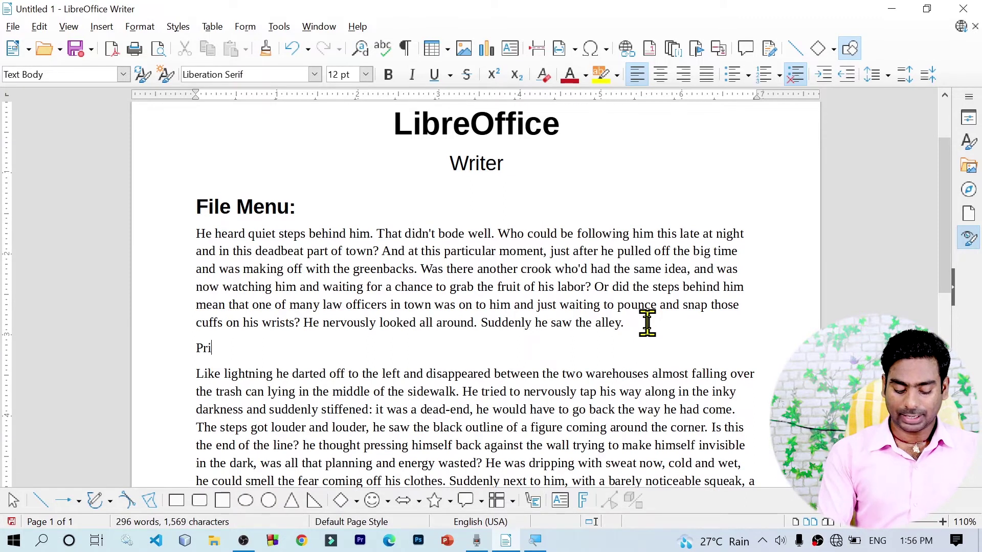
{"action": "type", "text": "nt:"}
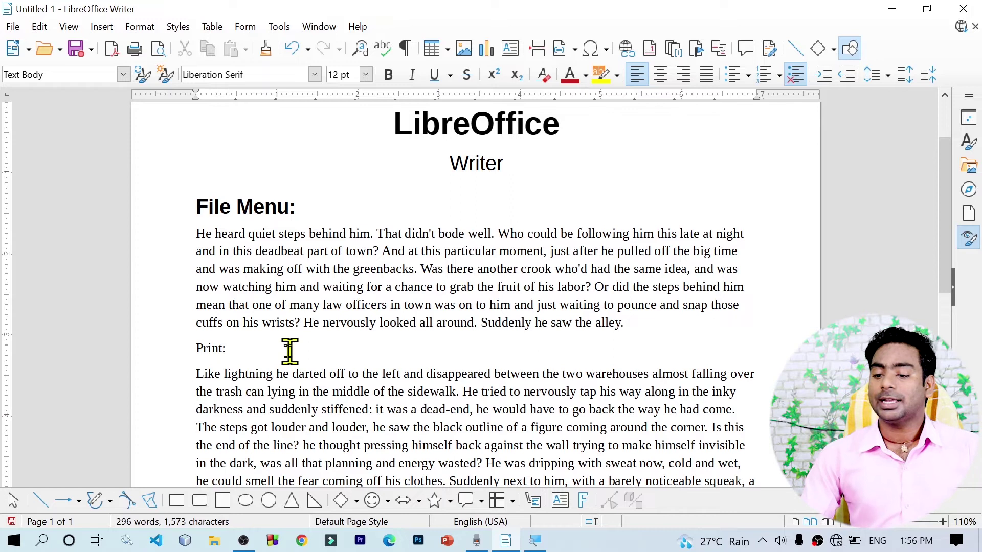
- Format 'Print:' as Heading 2 and compare it with the 'File Menu:' heading
{"action": "left_click_drag", "start_coordinate": [240, 342], "coordinate": [189, 340]}
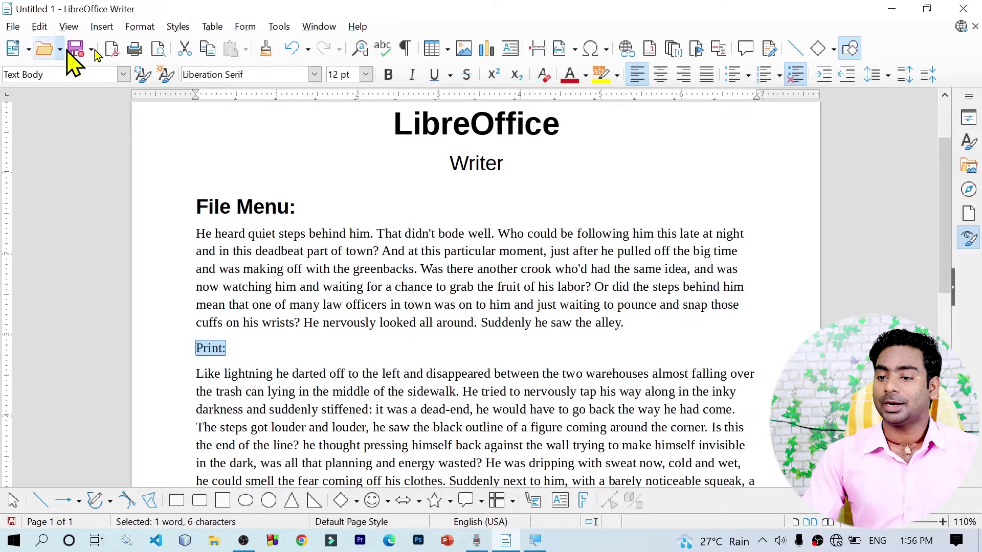
{"action": "left_click", "coordinate": [123, 74]}
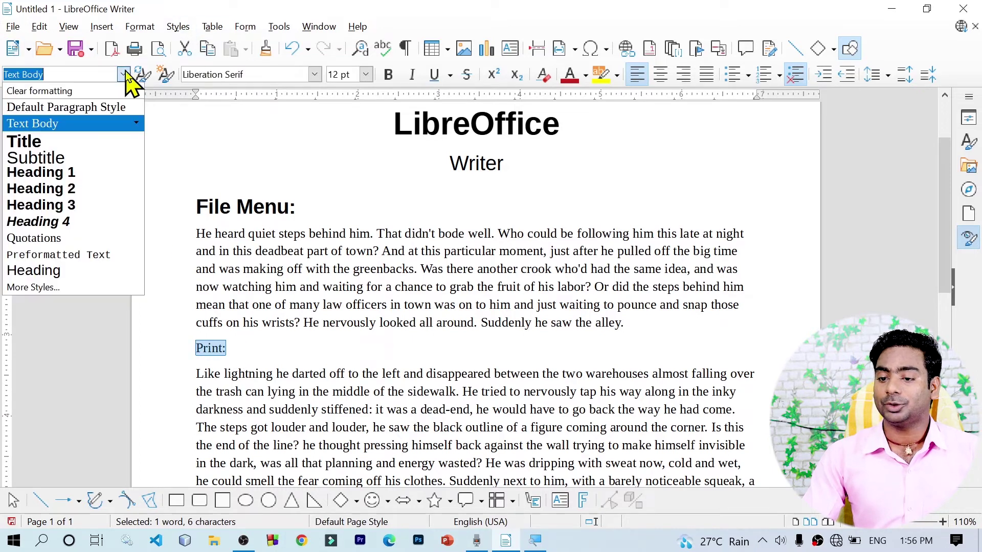
{"action": "left_click", "coordinate": [93, 189]}
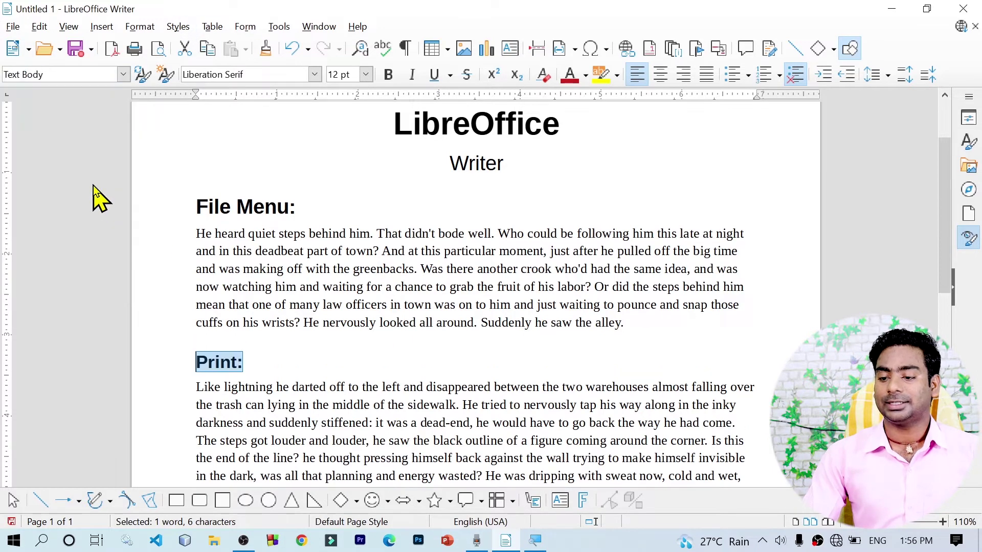
{"action": "left_click", "coordinate": [292, 231]}
{"action": "left_click_drag", "start_coordinate": [297, 206], "coordinate": [193, 210]}
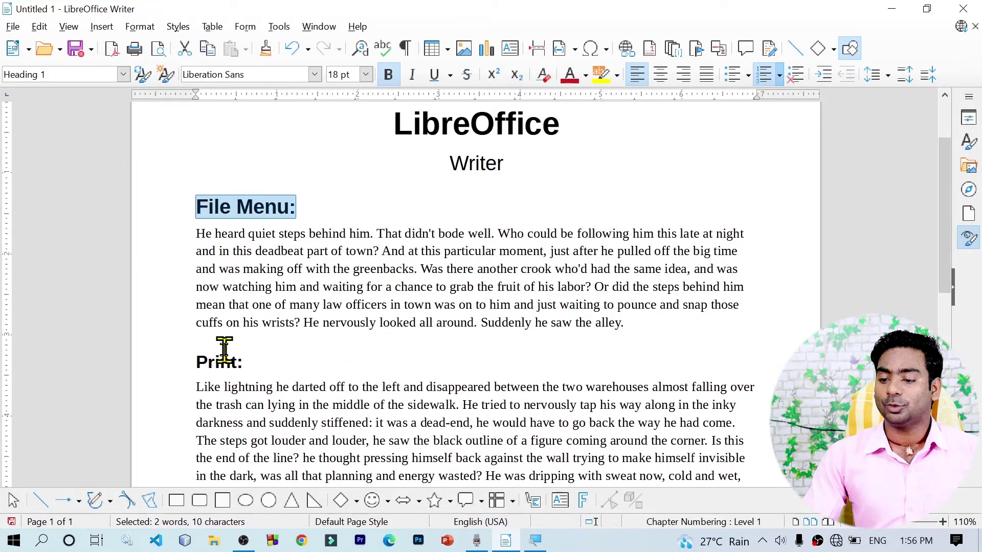
{"action": "left_click_drag", "start_coordinate": [244, 362], "coordinate": [178, 349]}
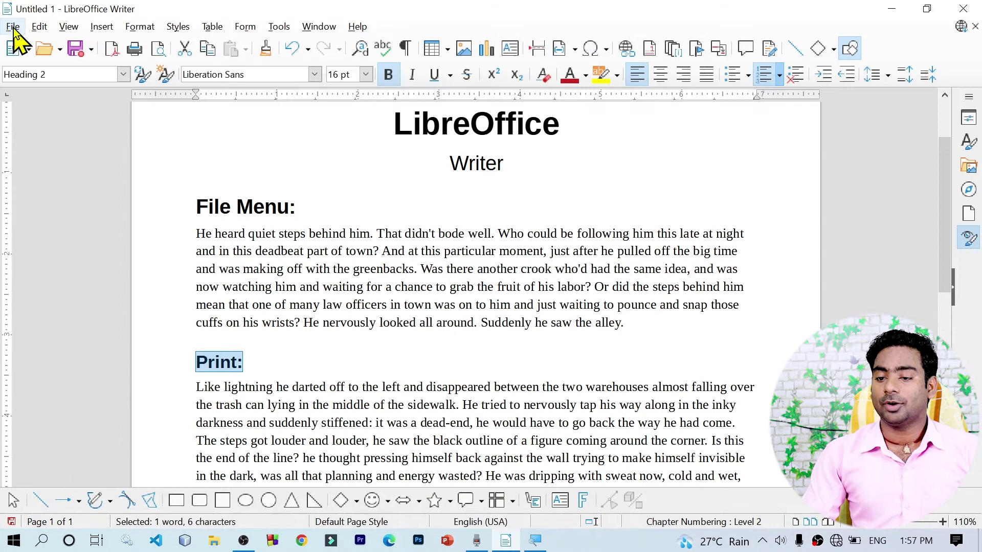
- Browse the File > New options without choosing any, then bring up the Styles menu
{"action": "left_click", "coordinate": [14, 28]}
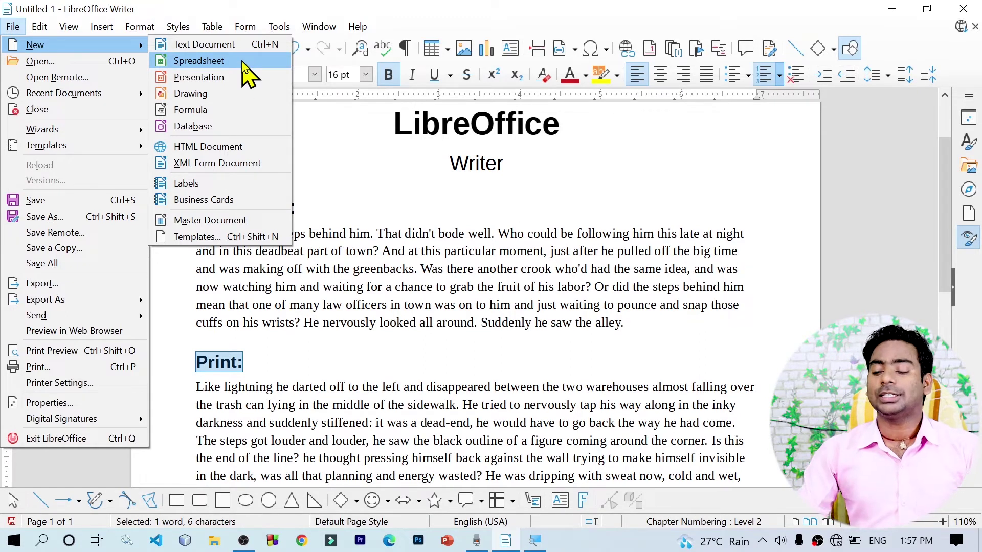
{"action": "left_click", "coordinate": [274, 362]}
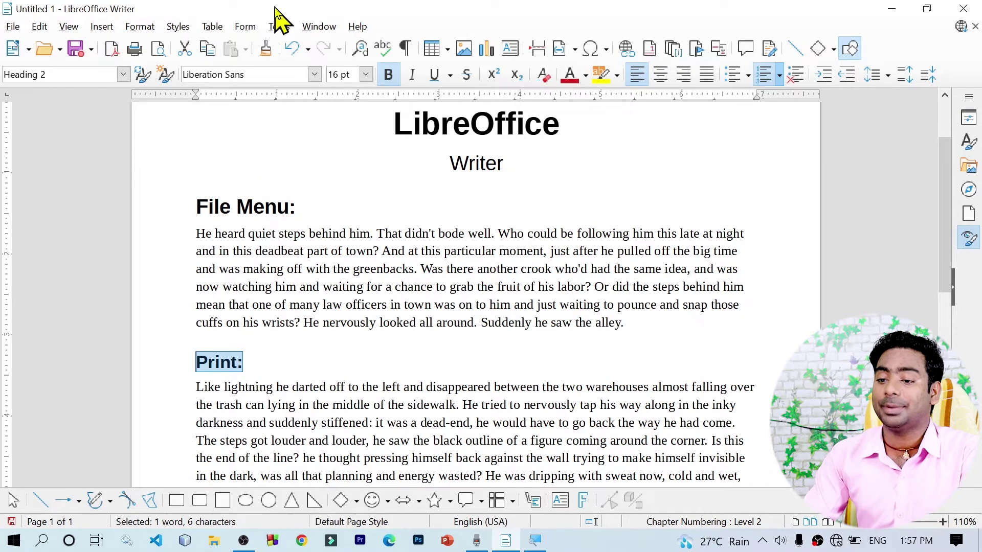
{"action": "left_click", "coordinate": [177, 27]}
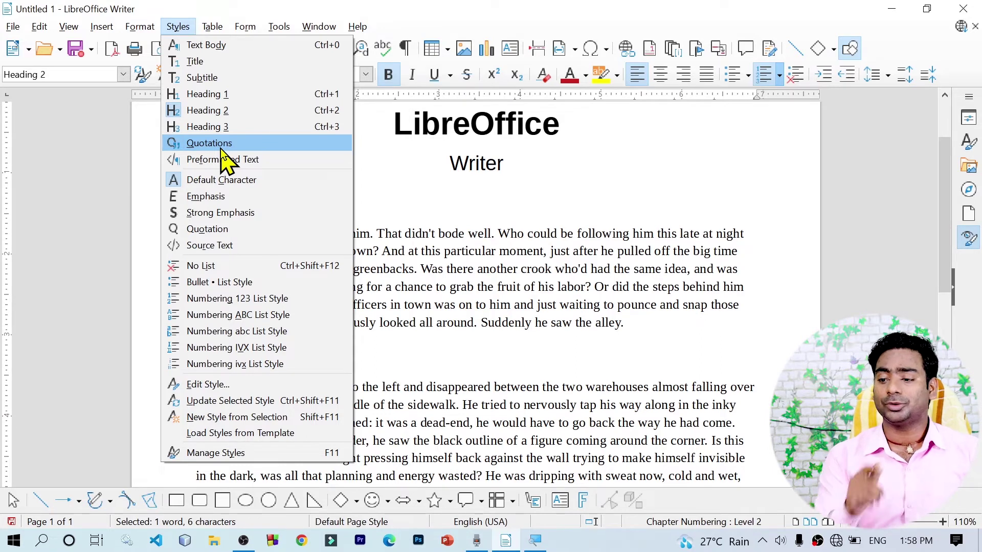
- Wrap “black outline” in the Print: paragraph in curly quotes and select the quoted phrase
{"action": "key", "text": "Escape"}
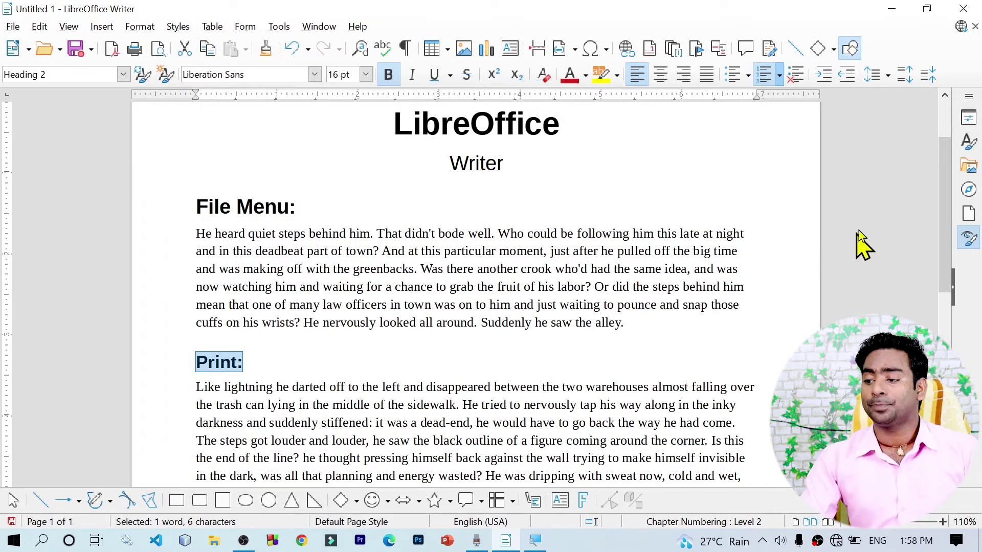
{"action": "left_click_drag", "start_coordinate": [949, 198], "coordinate": [944, 250]}
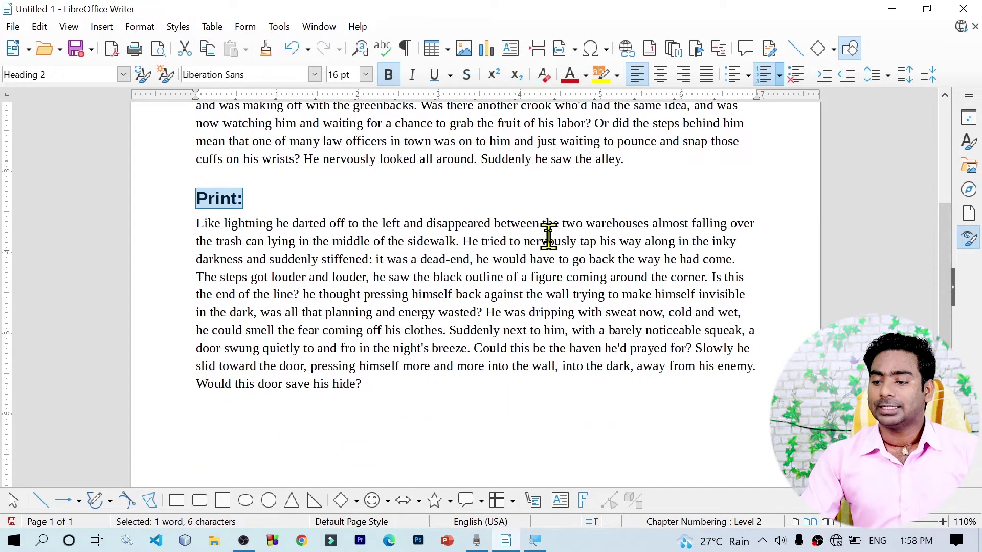
{"action": "left_click_drag", "start_coordinate": [435, 276], "coordinate": [499, 277]}
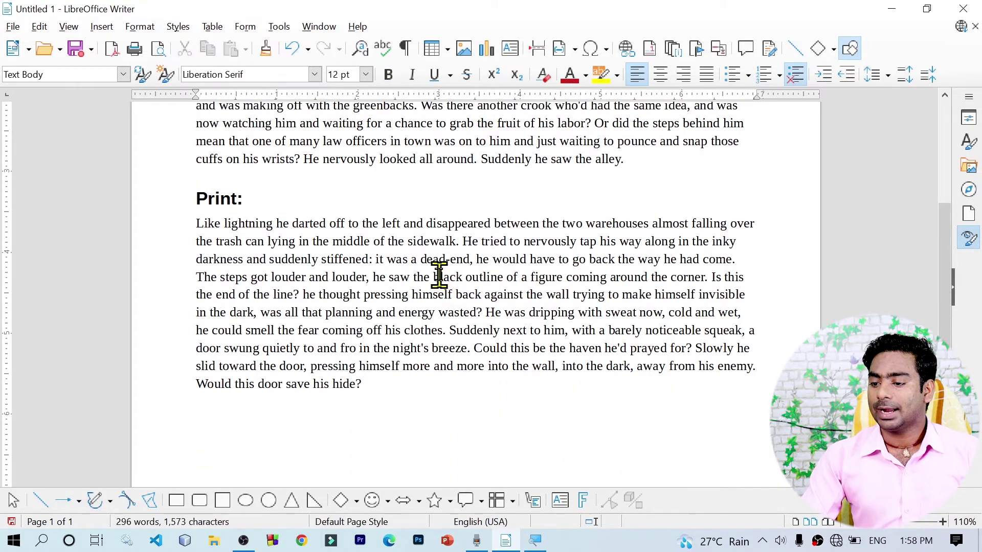
{"action": "left_click", "coordinate": [477, 330]}
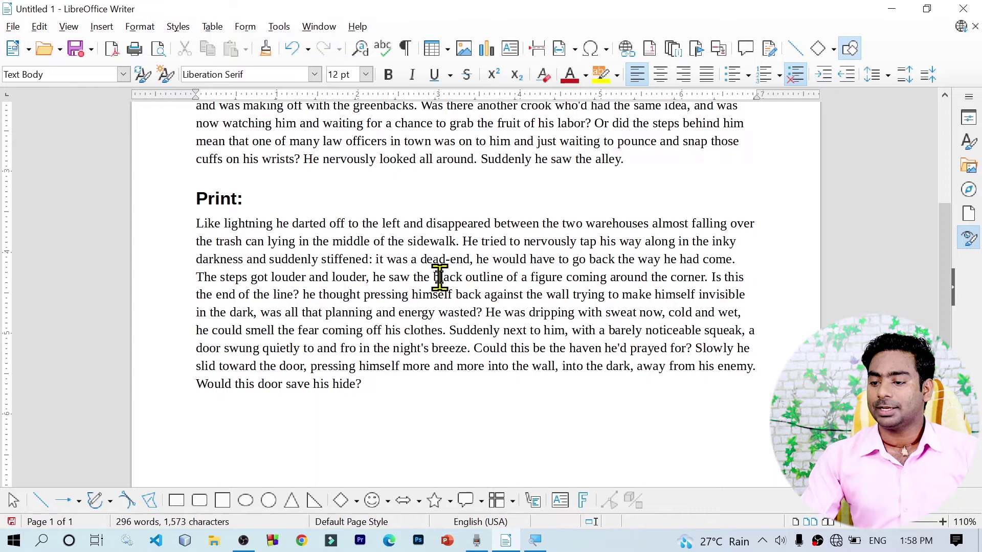
{"action": "left_click", "coordinate": [435, 277]}
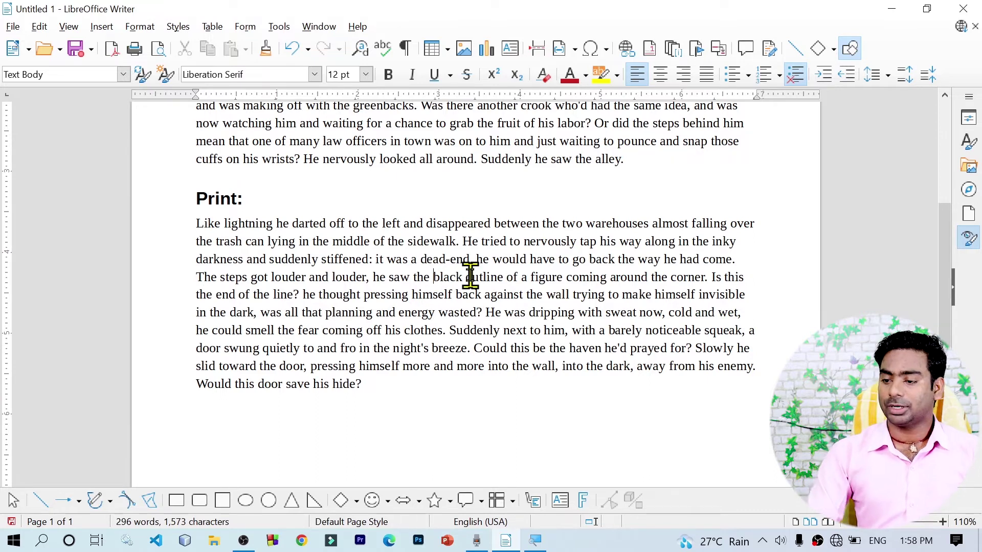
{"action": "type", "text": "\""}
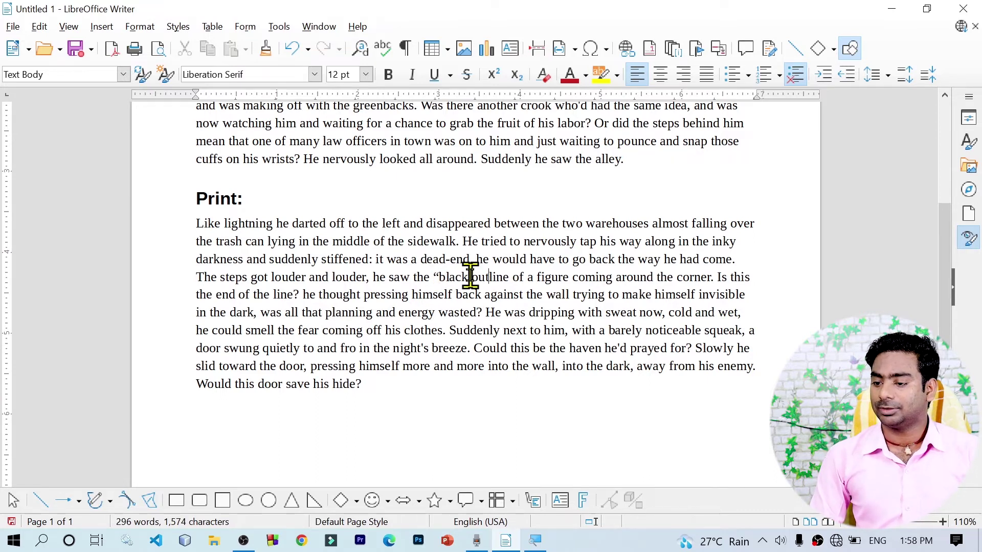
{"action": "type", "text": "\""}
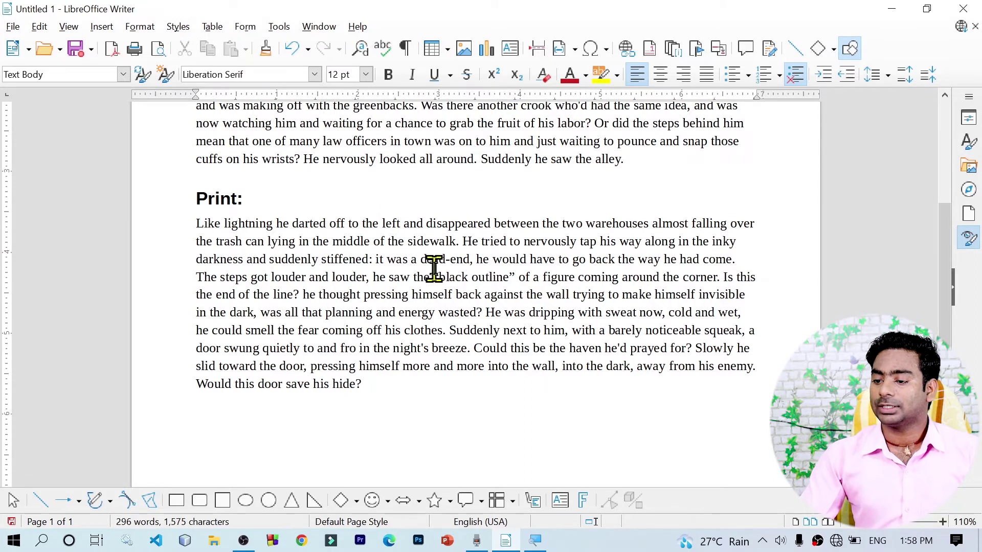
{"action": "left_click_drag", "start_coordinate": [445, 274], "coordinate": [519, 275]}
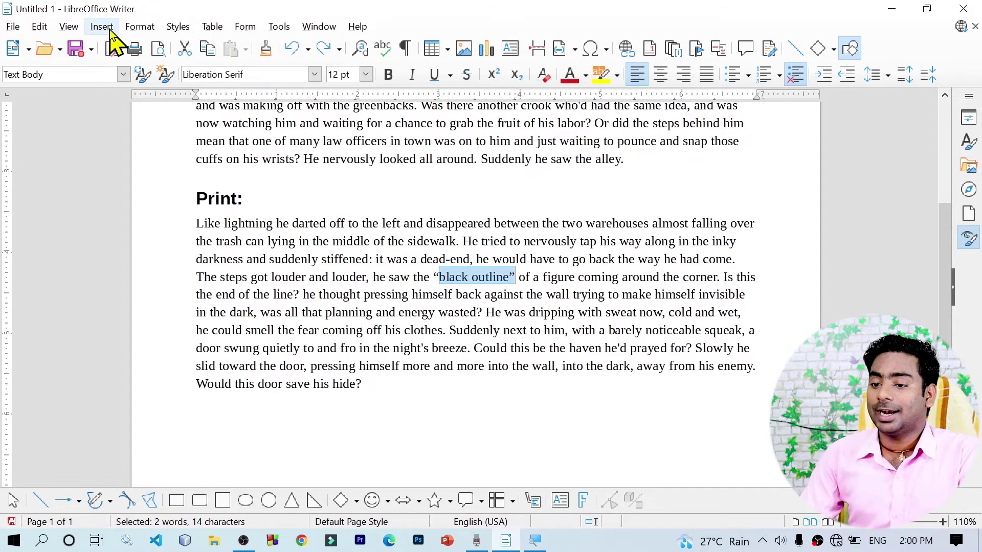
- Apply the Quotations paragraph style to the Print: paragraph, indenting it from both margins
{"action": "left_click", "coordinate": [109, 31]}
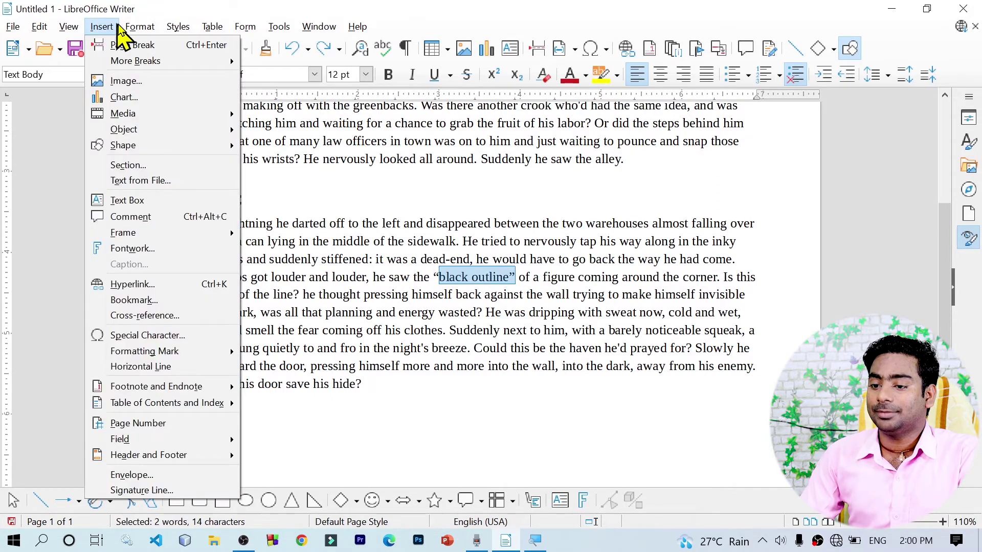
{"action": "left_click", "coordinate": [179, 31]}
{"action": "left_click", "coordinate": [179, 30]}
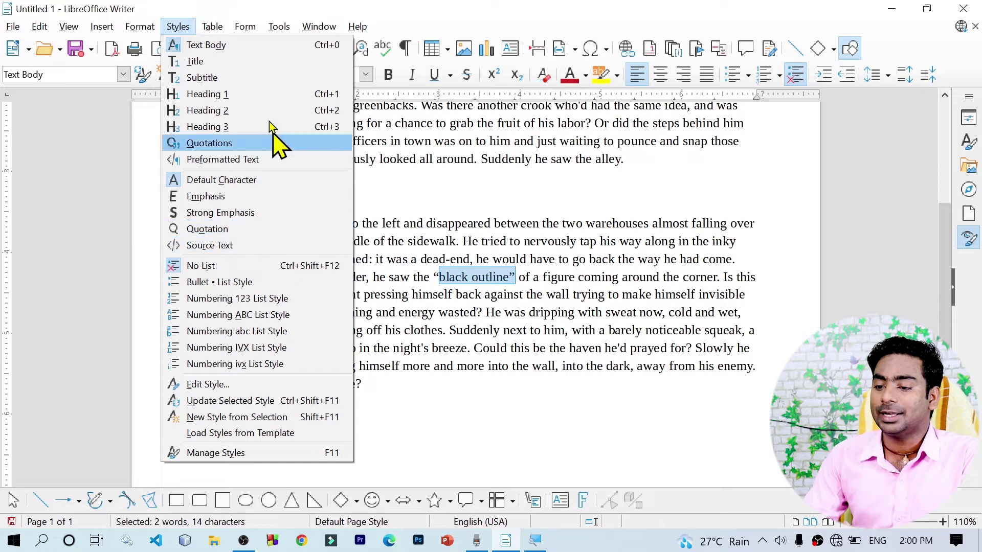
{"action": "left_click", "coordinate": [257, 148]}
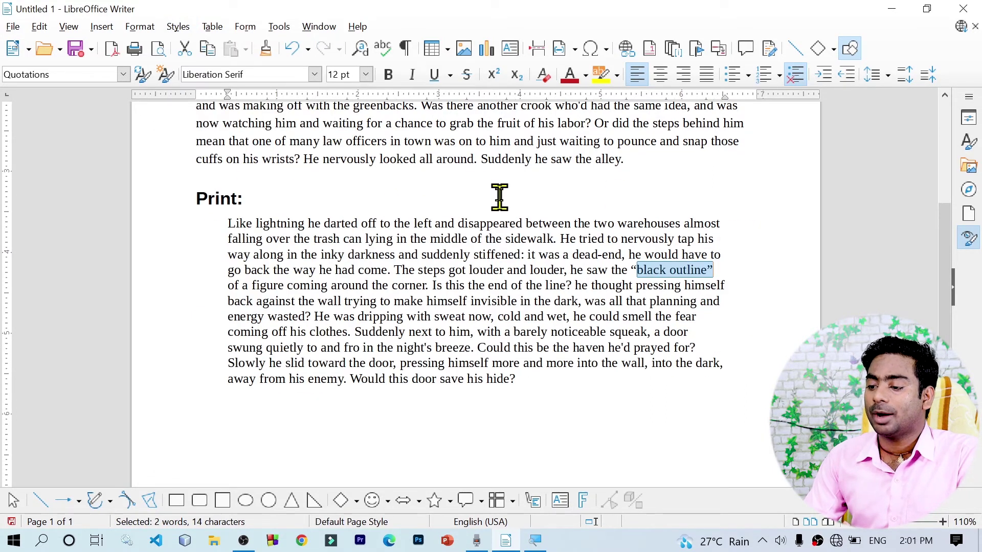
{"action": "left_click_drag", "start_coordinate": [648, 332], "coordinate": [651, 348]}
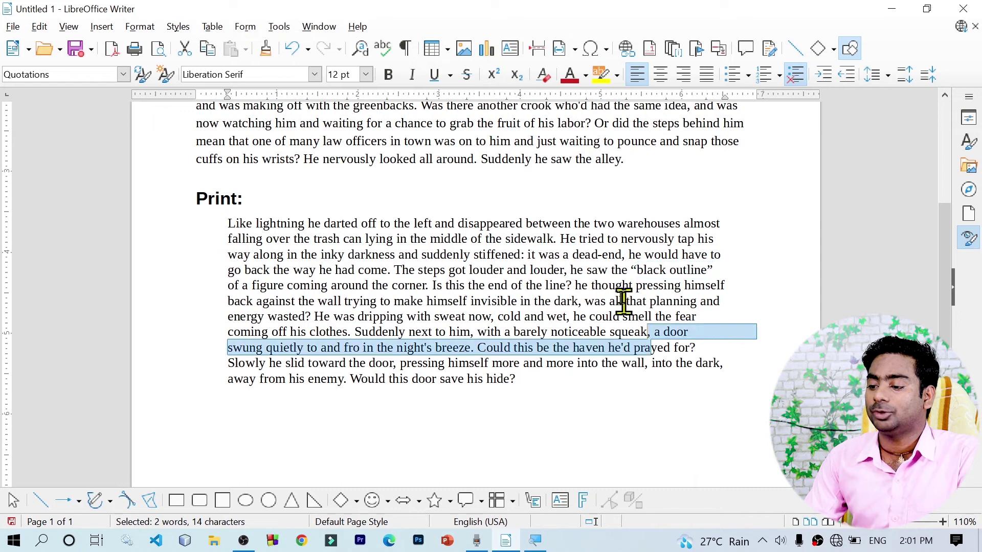
- Italicize the quoted “black outline” with the Quotation character style
{"action": "left_click", "coordinate": [223, 213]}
{"action": "left_click", "coordinate": [199, 203]}
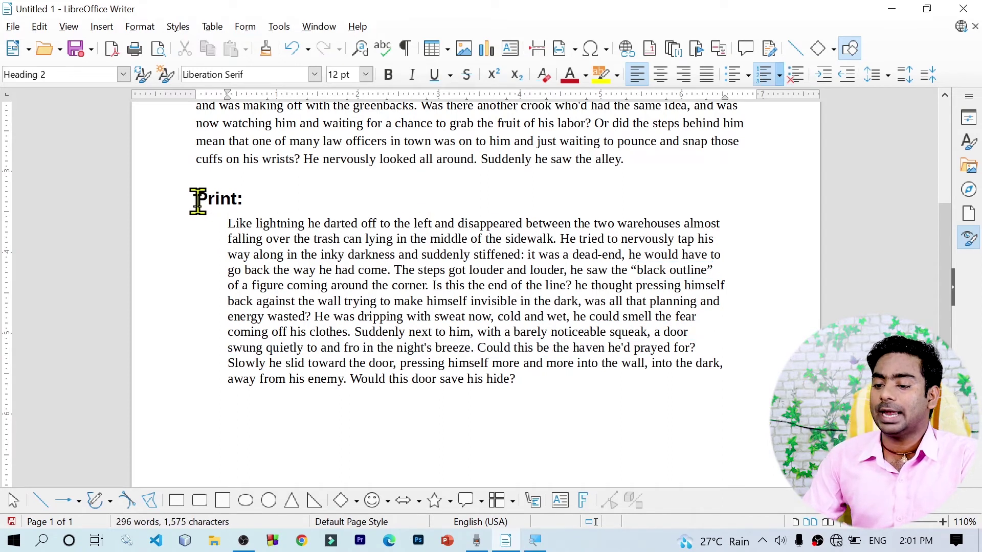
{"action": "left_click", "coordinate": [368, 308]}
{"action": "left_click", "coordinate": [463, 301]}
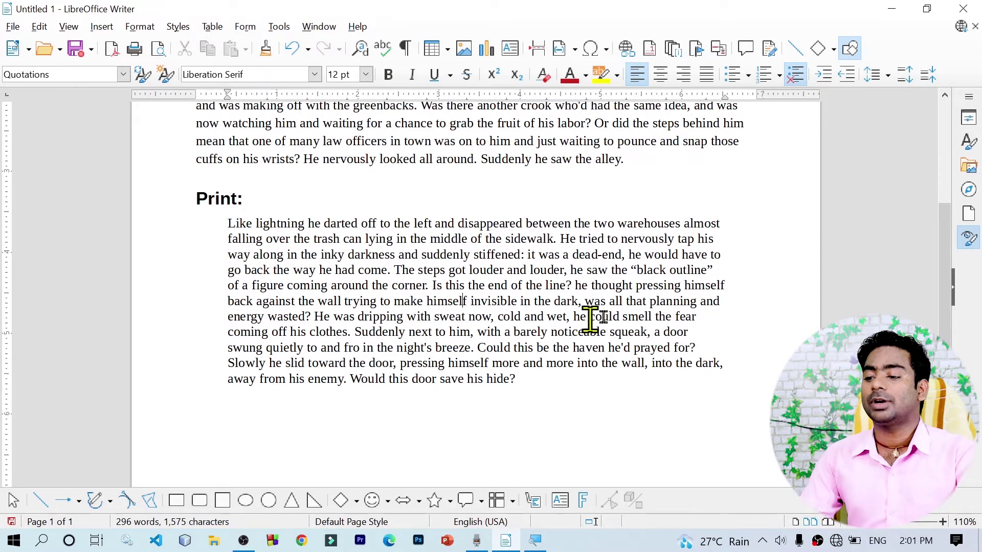
{"action": "left_click_drag", "start_coordinate": [637, 269], "coordinate": [689, 274]}
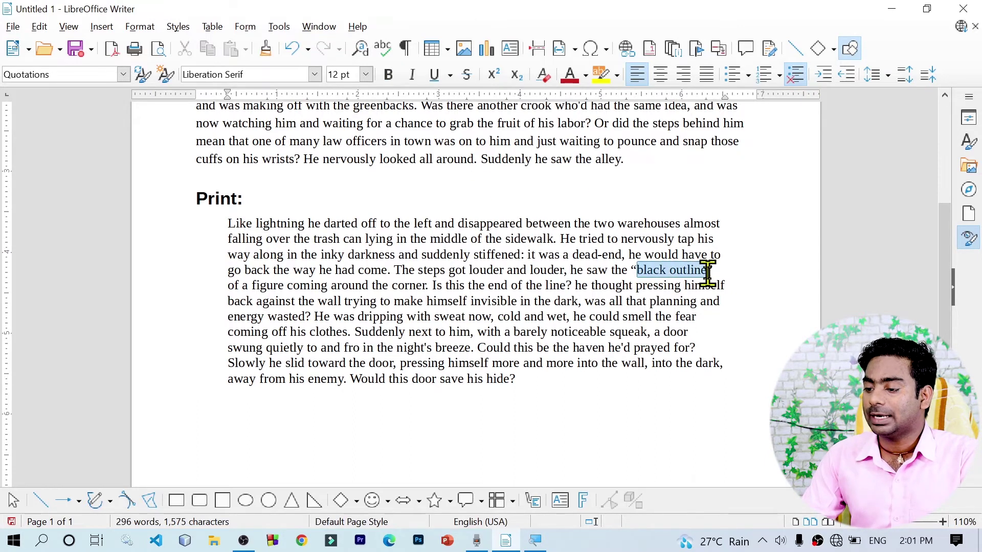
{"action": "left_click", "coordinate": [179, 25]}
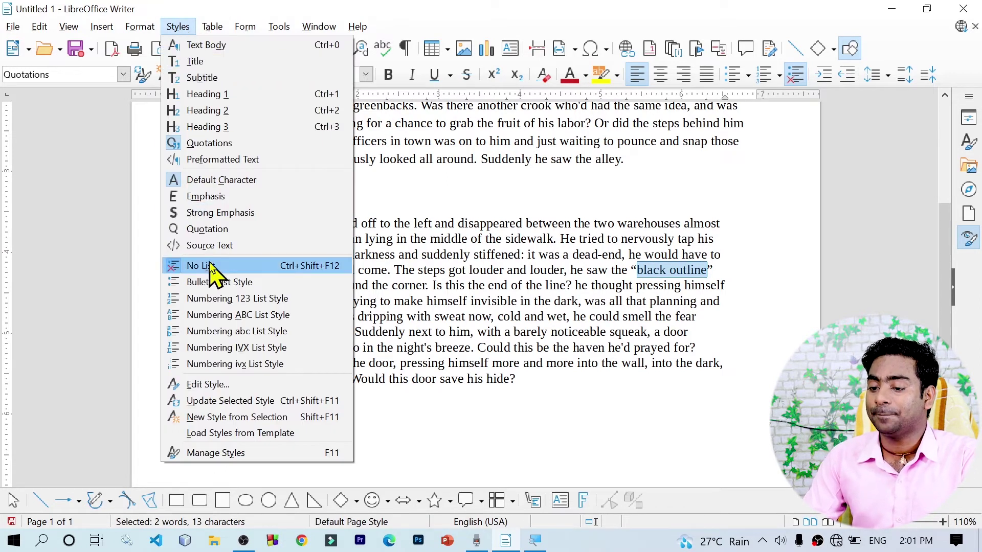
{"action": "left_click", "coordinate": [235, 230]}
{"action": "left_click_drag", "start_coordinate": [751, 306], "coordinate": [621, 273]}
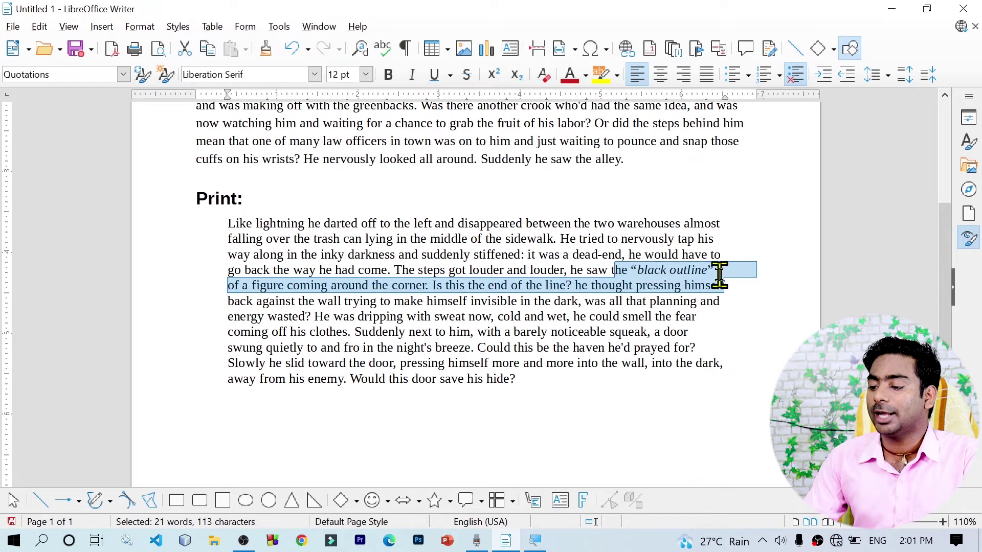
{"action": "left_click_drag", "start_coordinate": [709, 270], "coordinate": [637, 270]}
{"action": "left_click", "coordinate": [592, 308]}
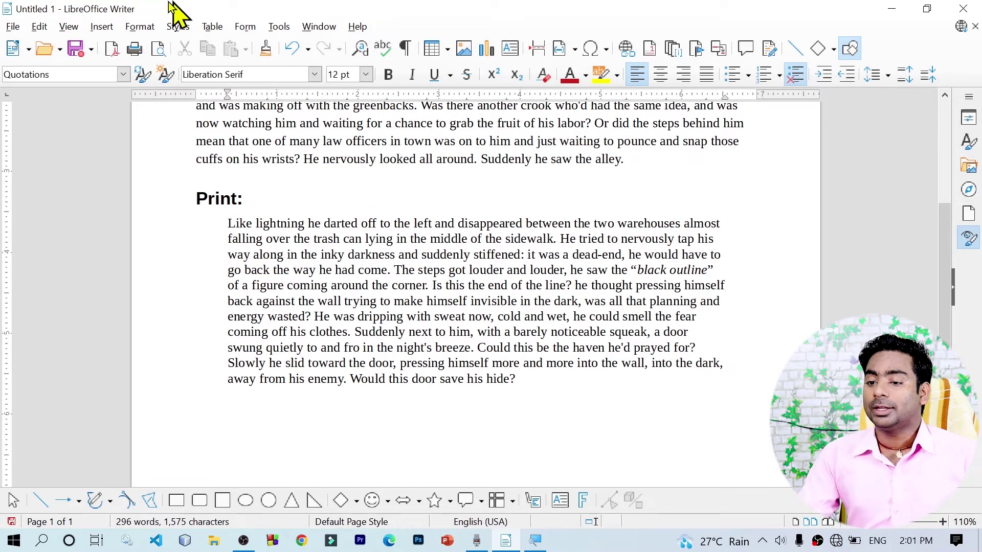
{"action": "left_click", "coordinate": [171, 27]}
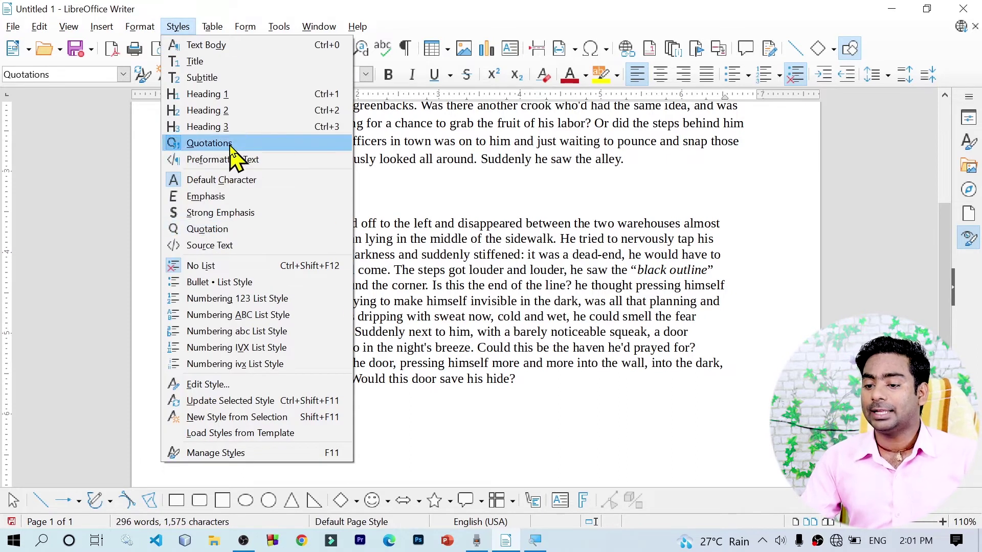
{"action": "left_click", "coordinate": [258, 162]}
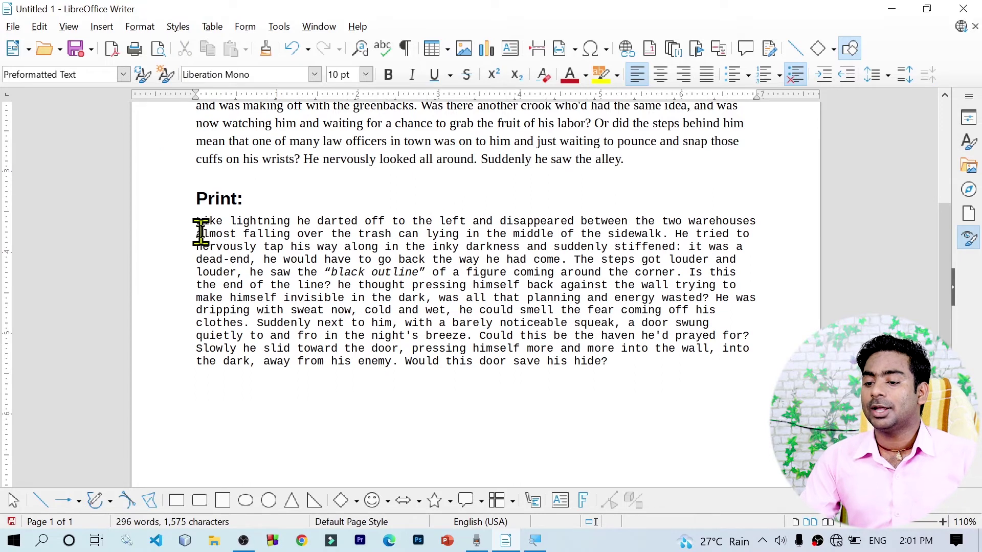
{"action": "left_click_drag", "start_coordinate": [198, 225], "coordinate": [633, 357]}
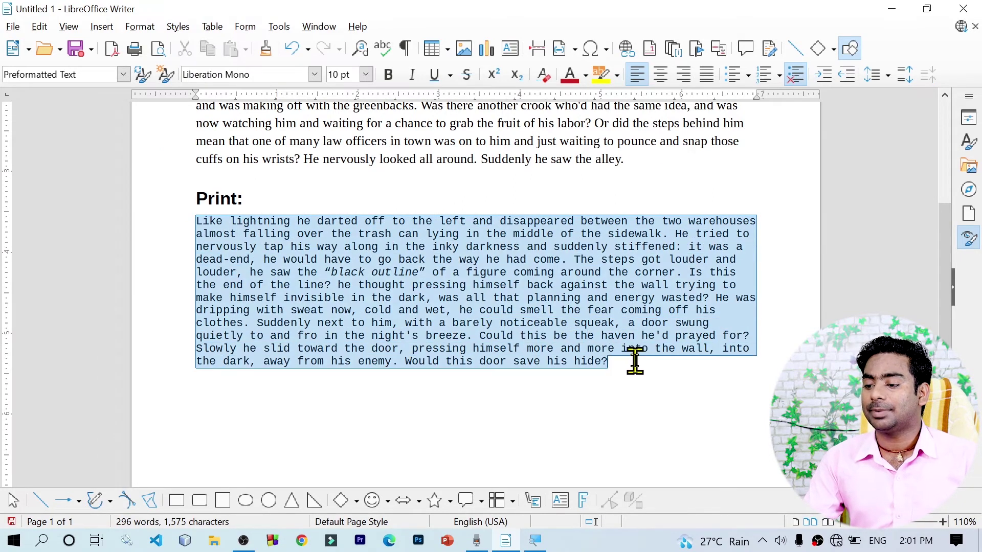
{"action": "left_click", "coordinate": [628, 367]}
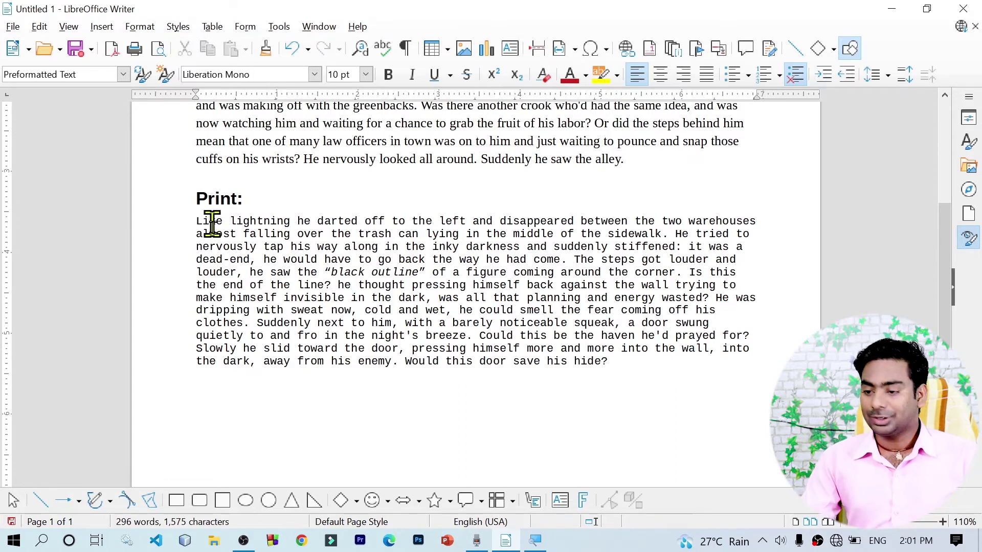
{"action": "key", "text": "ctrl+z"}
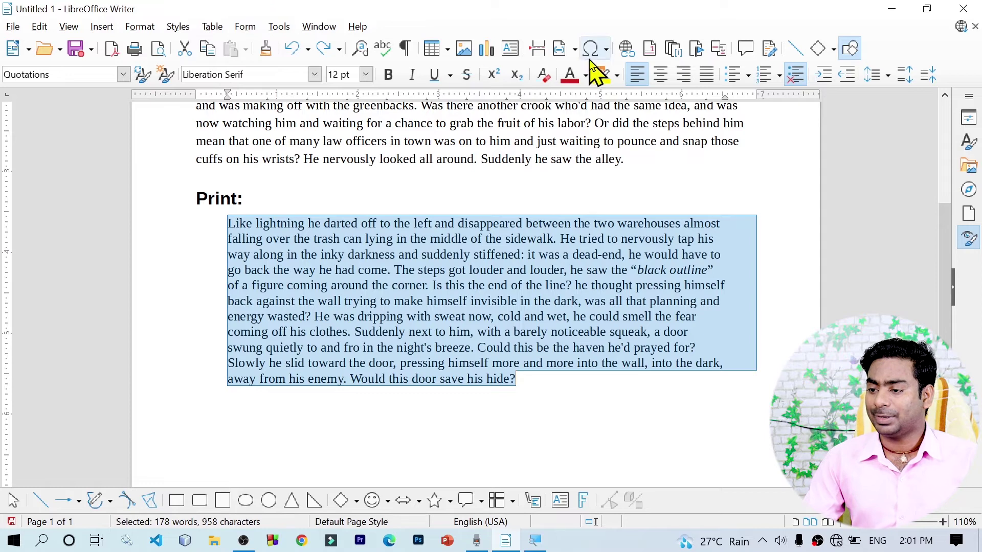
- Switch the Print: paragraph to Text Body style, undoing and redoing it to compare
{"action": "left_click", "coordinate": [178, 28]}
{"action": "left_click", "coordinate": [232, 47]}
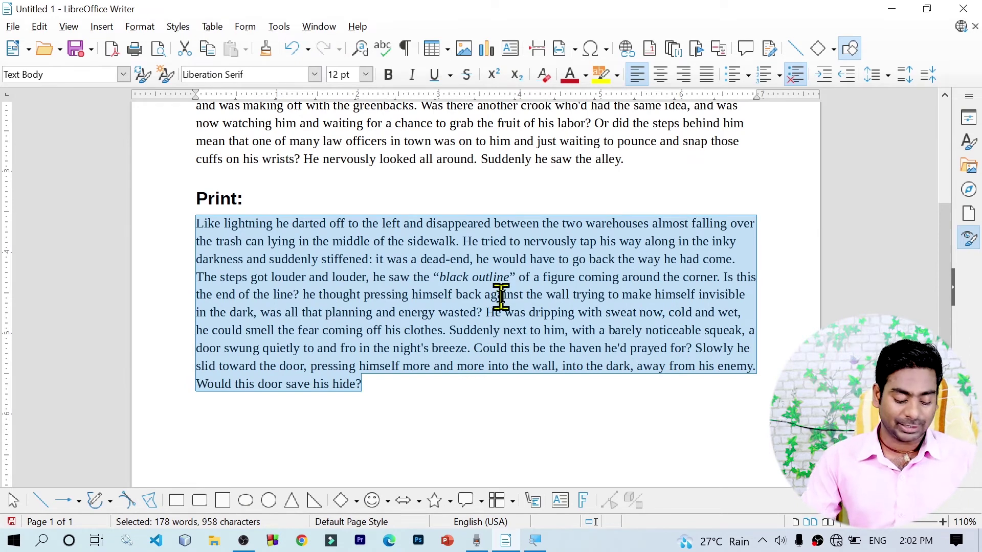
{"action": "key", "text": "ctrl+z"}
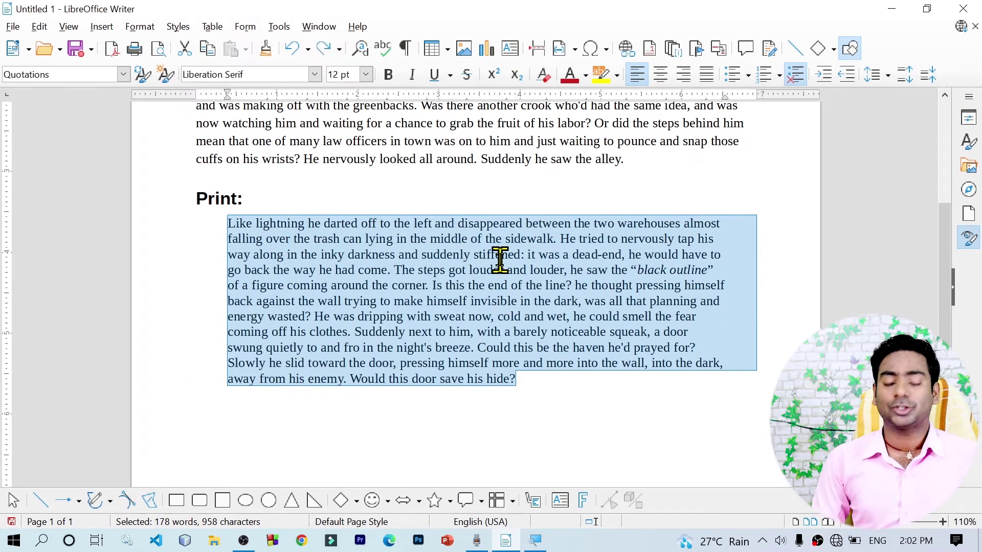
{"action": "key", "text": "ctrl+y"}
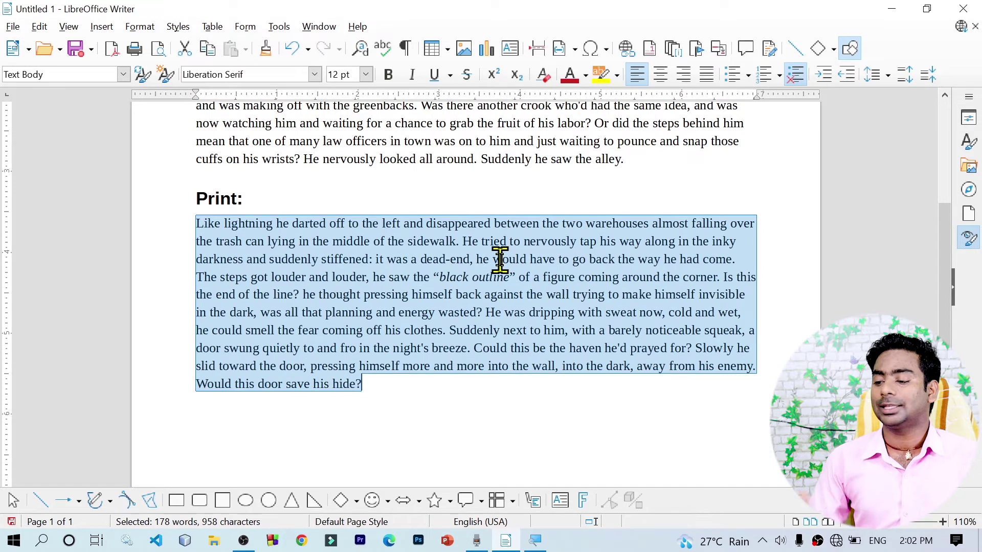
{"action": "left_click", "coordinate": [455, 448]}
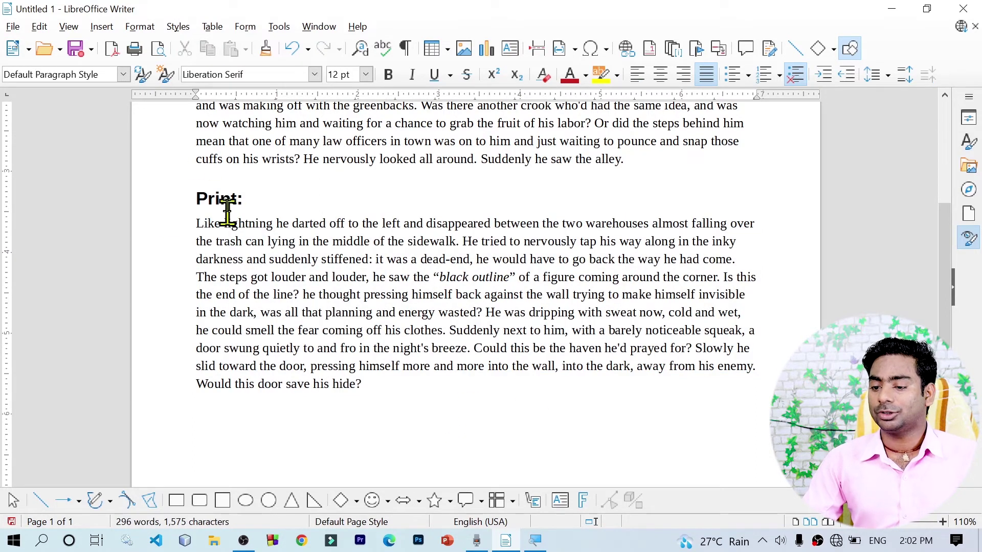
{"action": "left_click", "coordinate": [137, 29]}
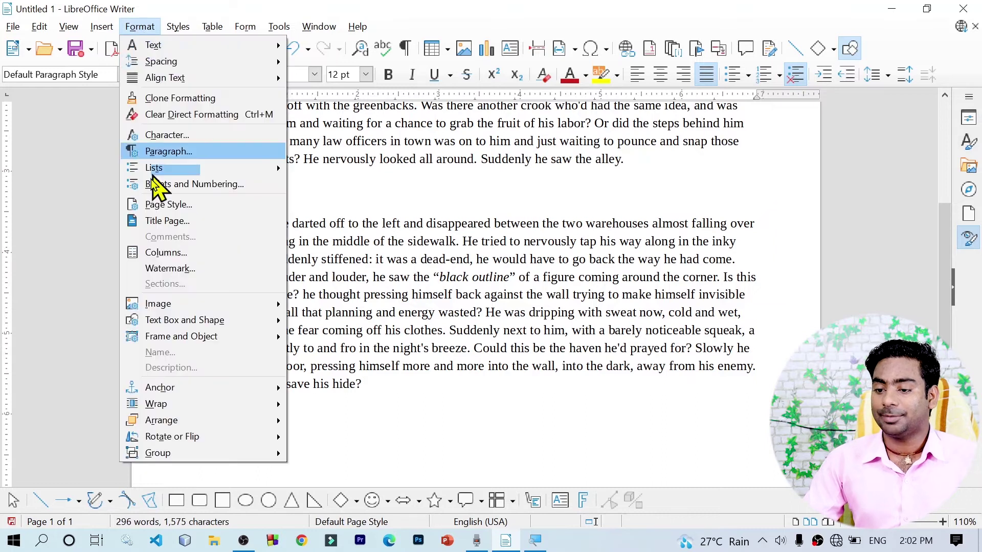
{"action": "mouse_move", "coordinate": [177, 26]}
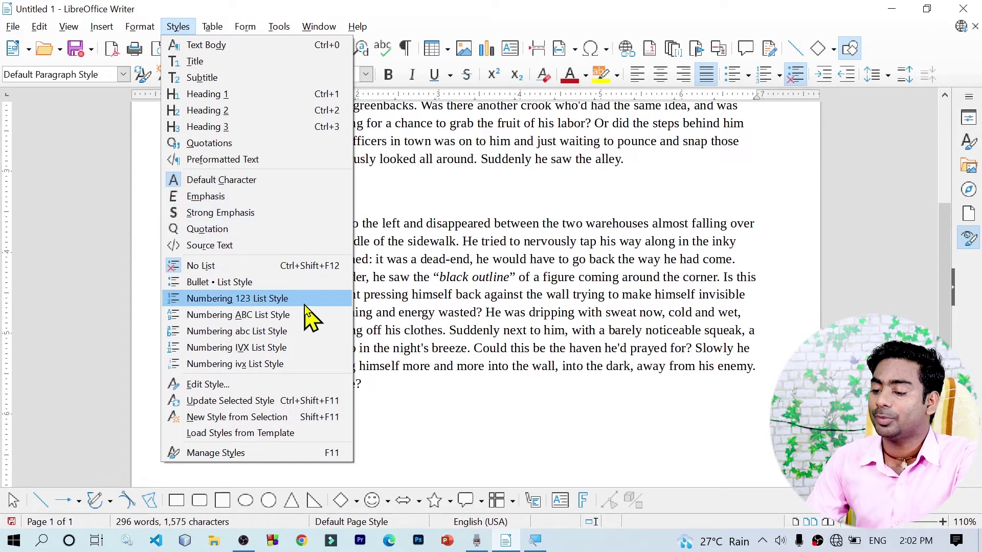
{"action": "left_click", "coordinate": [527, 373]}
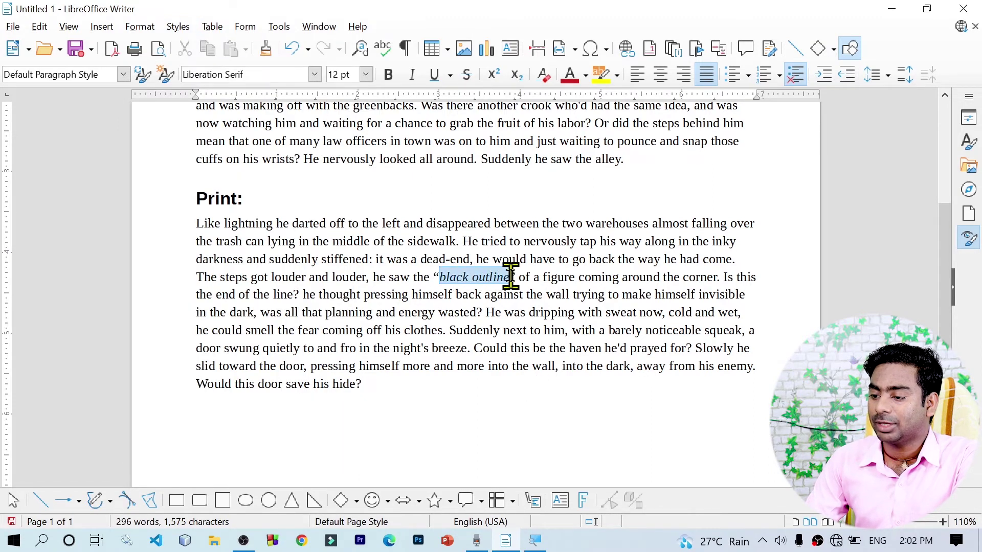
{"action": "left_click_drag", "start_coordinate": [511, 276], "coordinate": [515, 276]}
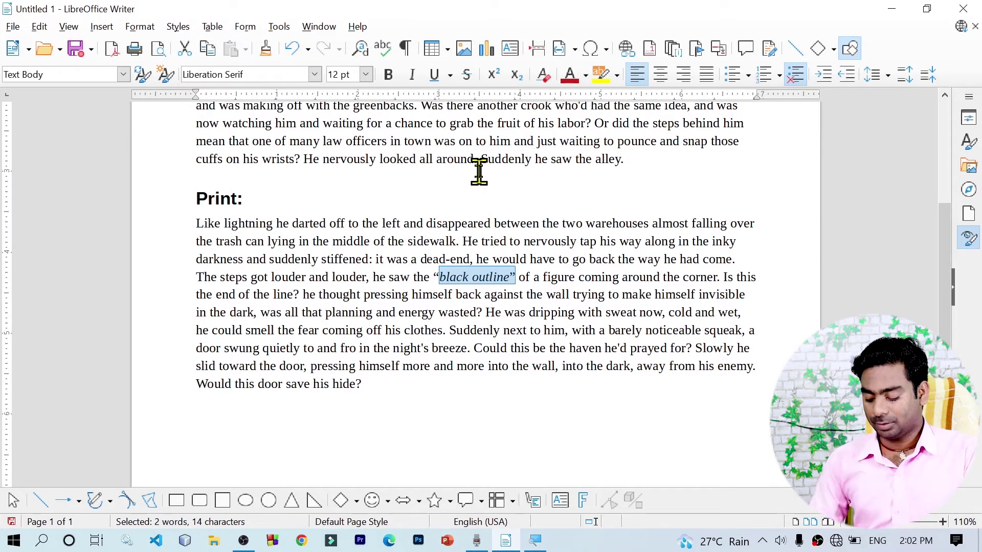
- Try Emphasis, then Strong Emphasis, on “black outline” and check the bold result
{"action": "left_click", "coordinate": [184, 25]}
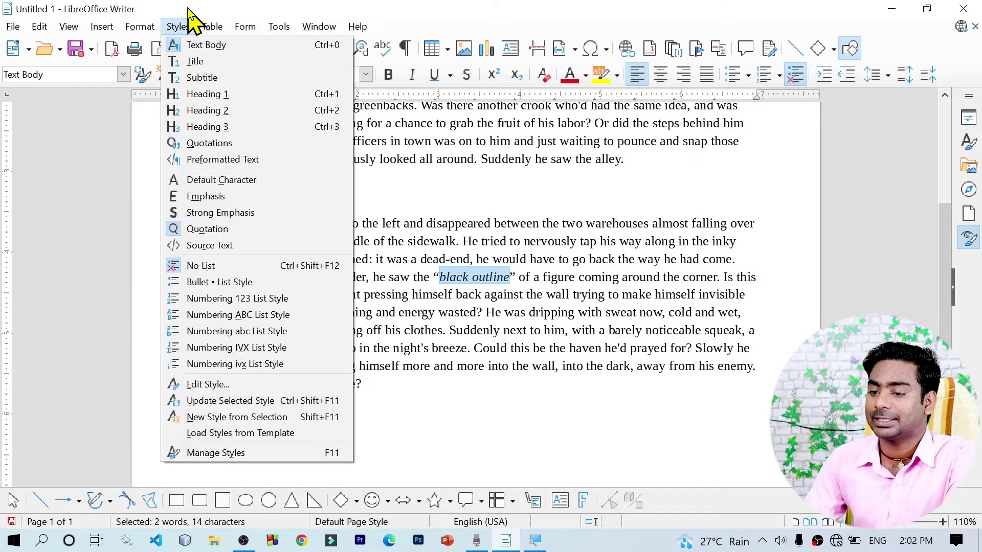
{"action": "left_click", "coordinate": [231, 199]}
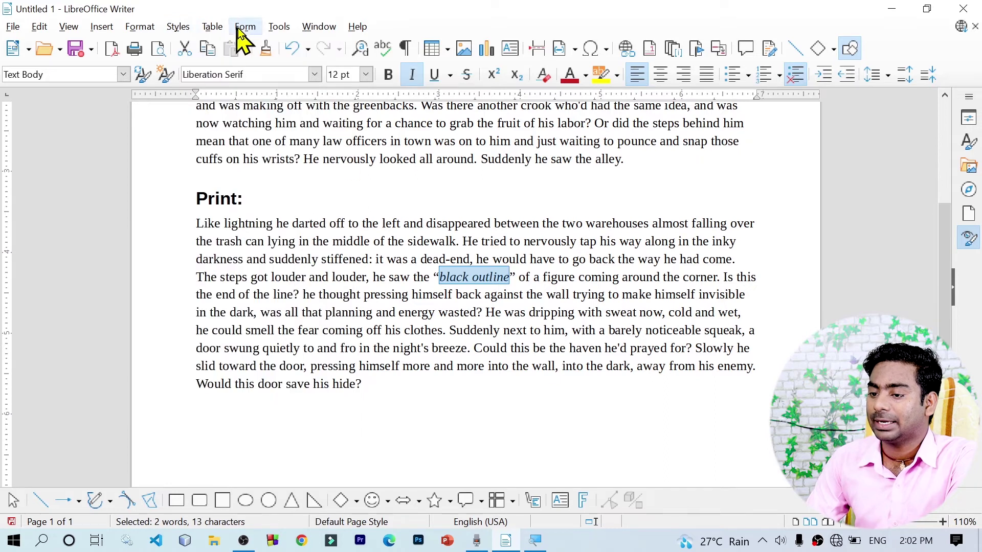
{"action": "left_click", "coordinate": [213, 28]}
{"action": "mouse_move", "coordinate": [177, 26]}
{"action": "left_click", "coordinate": [225, 213]}
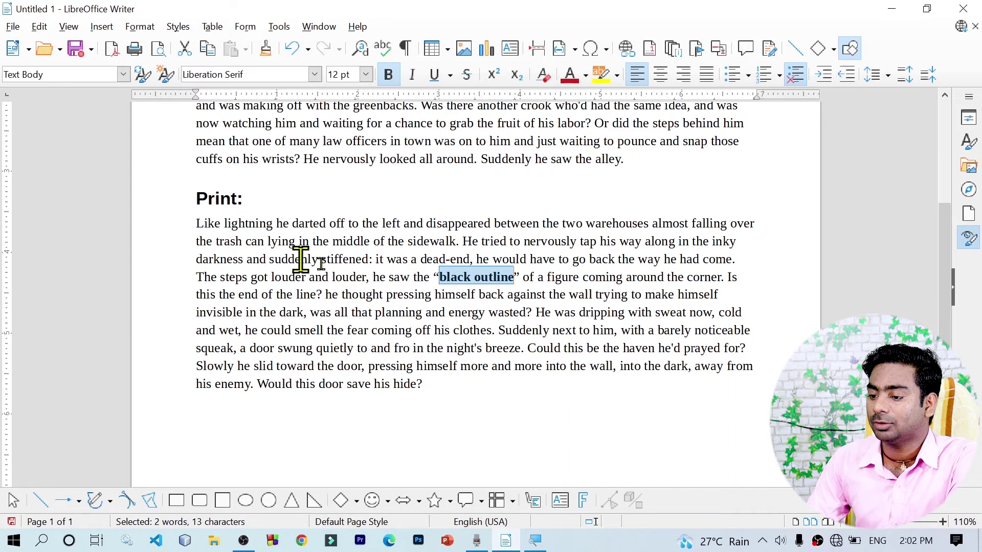
{"action": "left_click", "coordinate": [514, 330]}
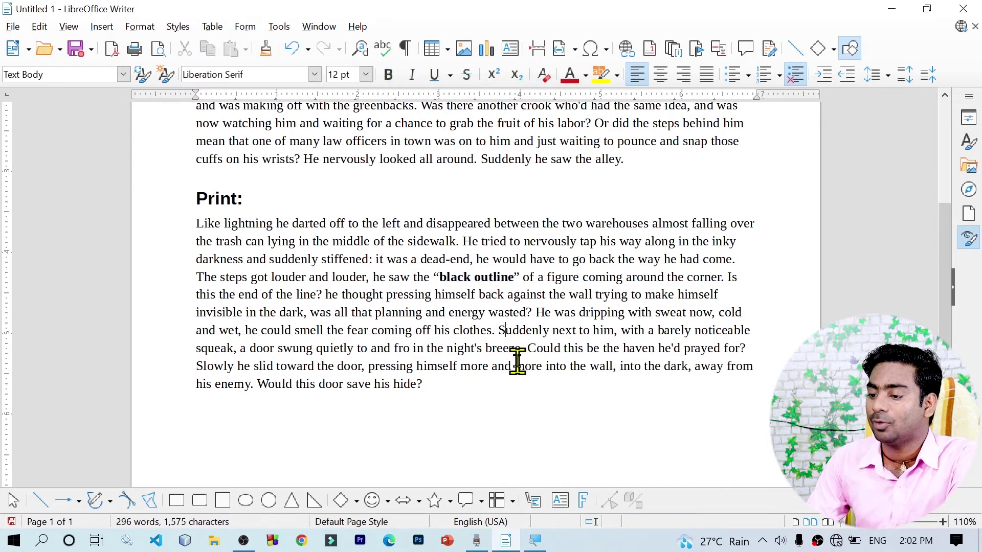
- Reselect “black outline” and experiment with Emphasis and the Bold and Italic toolbar buttons
{"action": "left_click_drag", "start_coordinate": [441, 278], "coordinate": [511, 279]}
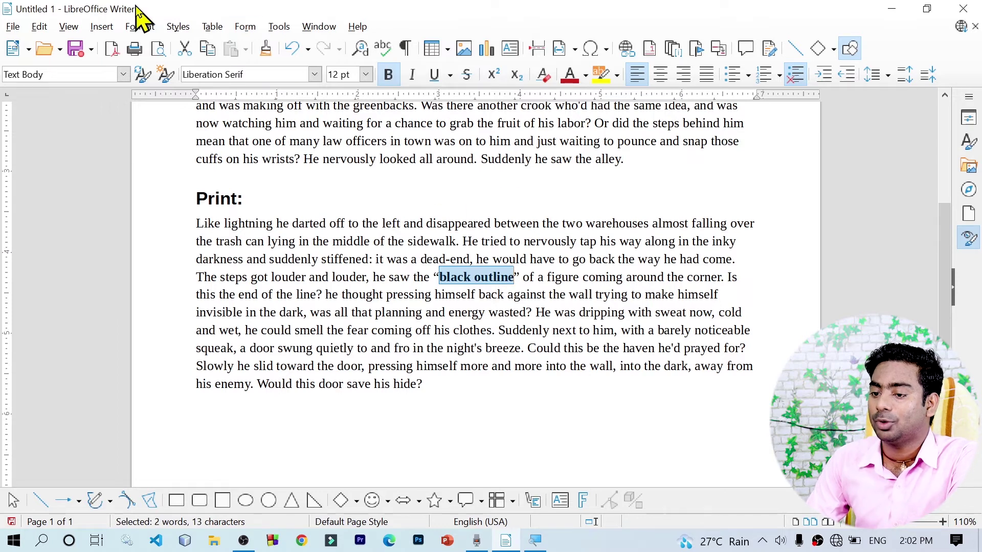
{"action": "left_click", "coordinate": [136, 26]}
{"action": "mouse_move", "coordinate": [177, 26]}
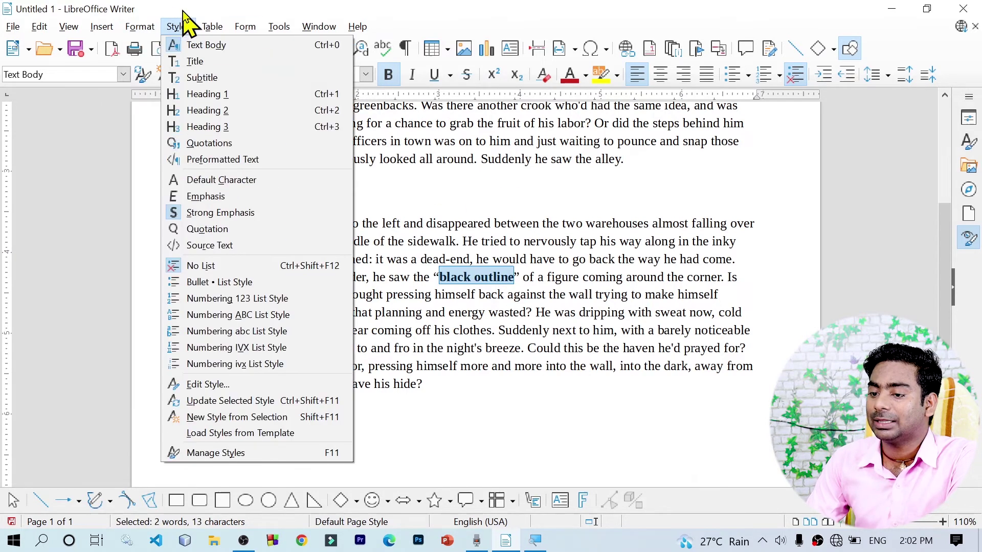
{"action": "left_click", "coordinate": [239, 199]}
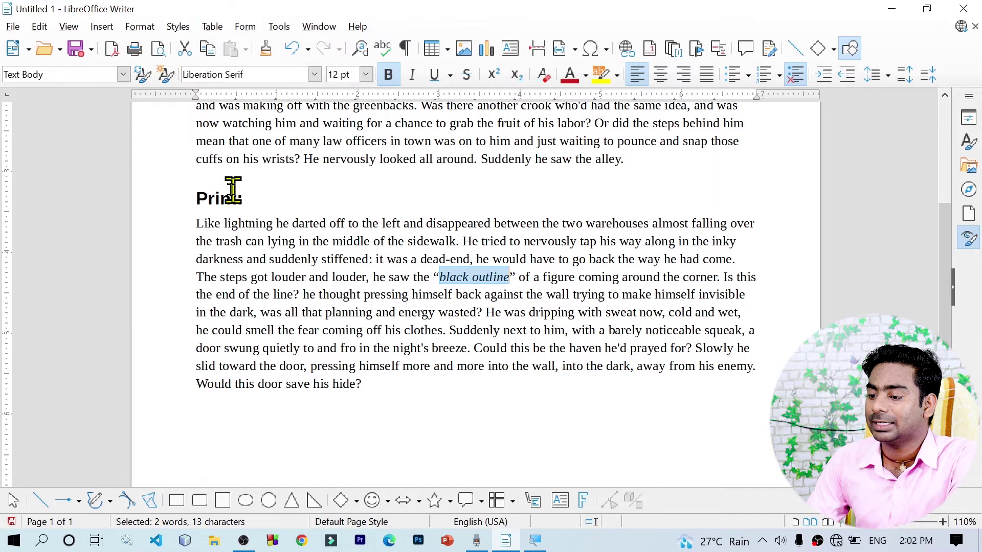
{"action": "left_click", "coordinate": [387, 74]}
{"action": "left_click", "coordinate": [409, 77]}
{"action": "left_click", "coordinate": [411, 75]}
{"action": "left_click", "coordinate": [414, 77]}
{"action": "left_click", "coordinate": [390, 76]}
{"action": "left_click", "coordinate": [412, 76]}
{"action": "left_click", "coordinate": [388, 77]}
{"action": "left_click", "coordinate": [409, 77]}
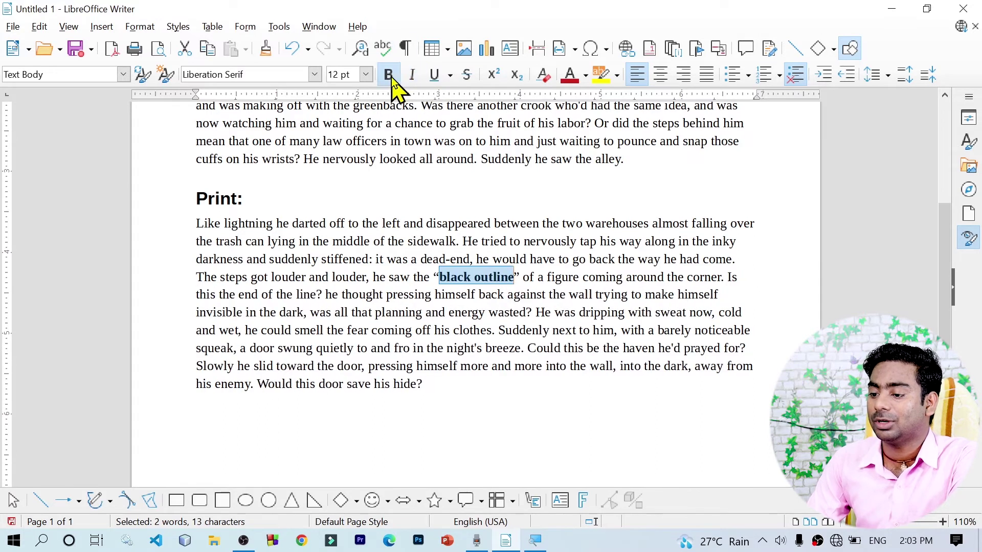
{"action": "left_click", "coordinate": [388, 76]}
{"action": "left_click", "coordinate": [388, 76]}
{"action": "left_click", "coordinate": [388, 76]}
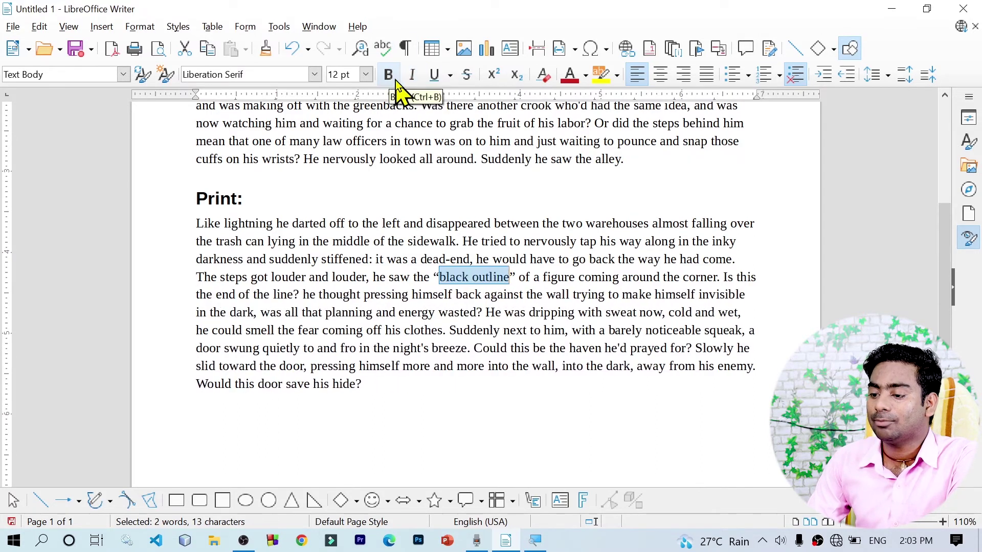
{"action": "left_click", "coordinate": [393, 78]}
{"action": "left_click", "coordinate": [394, 77]}
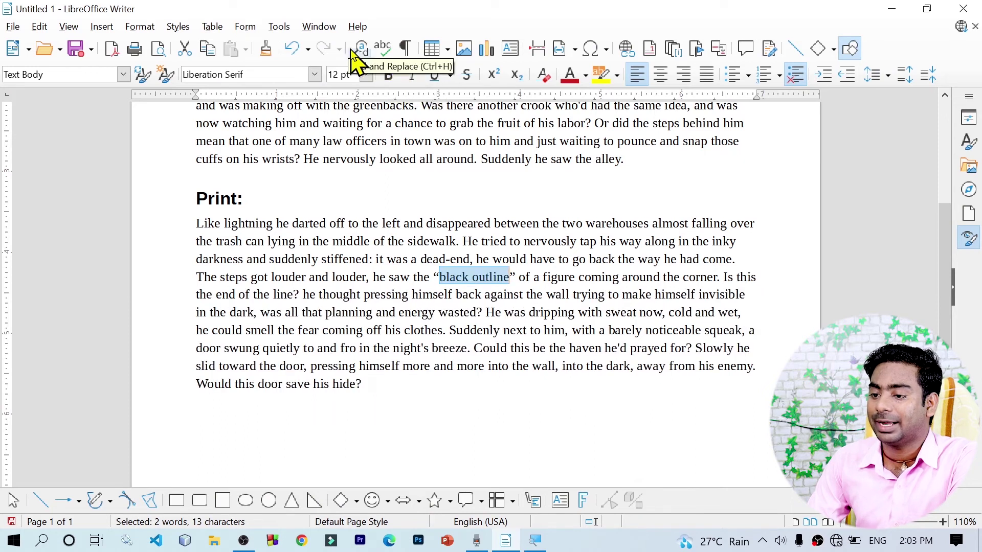
- Apply Strong Emphasis to “black outline” so it ends up bold
{"action": "left_click", "coordinate": [177, 27]}
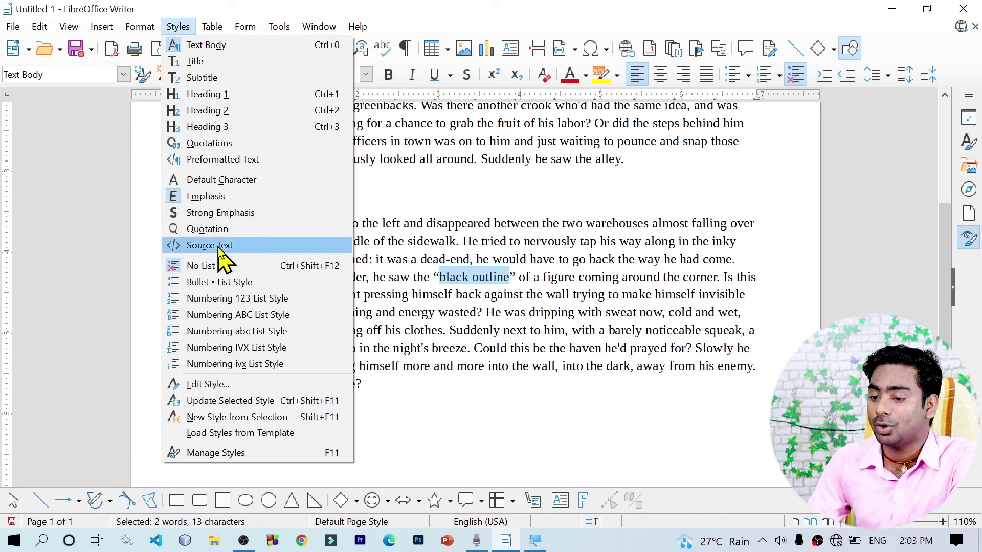
{"action": "left_click", "coordinate": [260, 213]}
{"action": "left_click", "coordinate": [532, 330]}
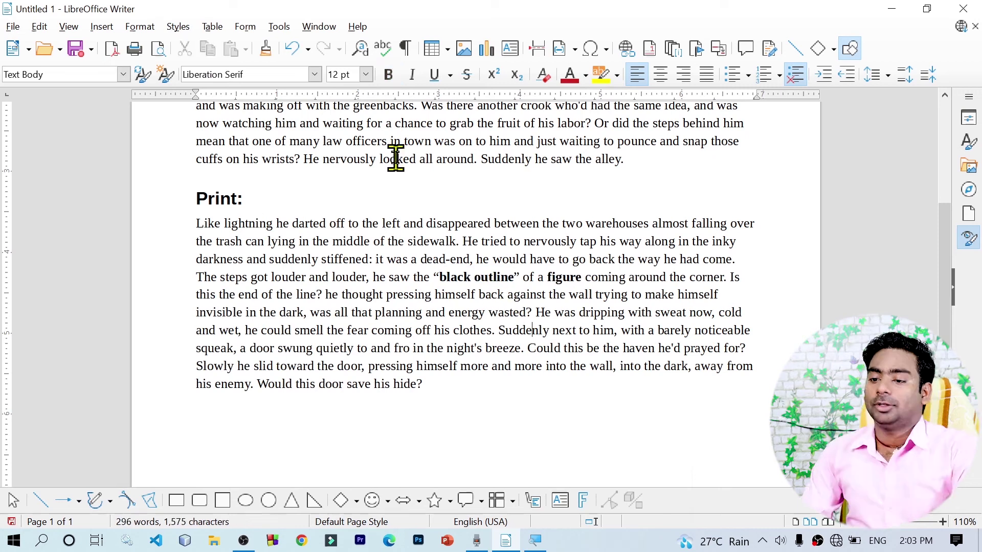
{"action": "left_click", "coordinate": [141, 28]}
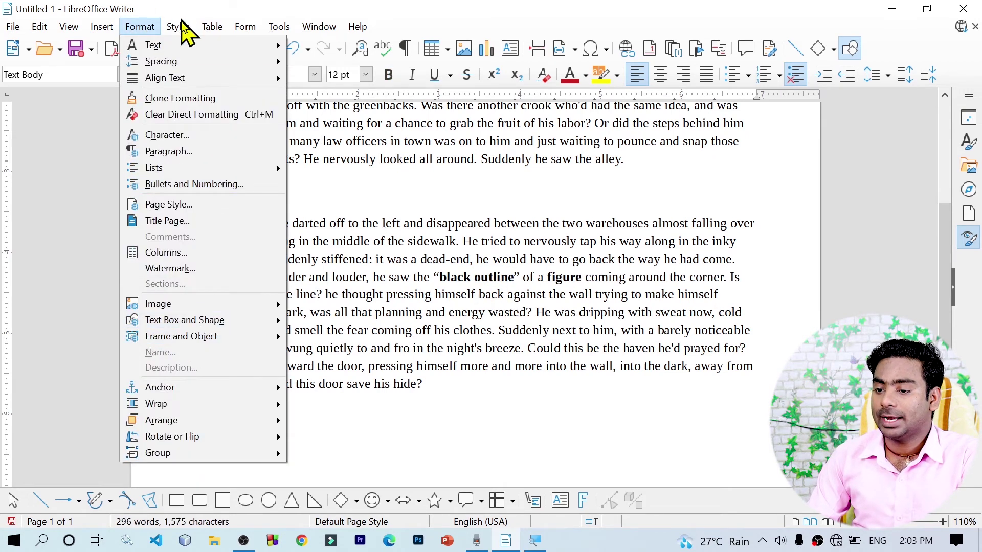
{"action": "mouse_move", "coordinate": [177, 26]}
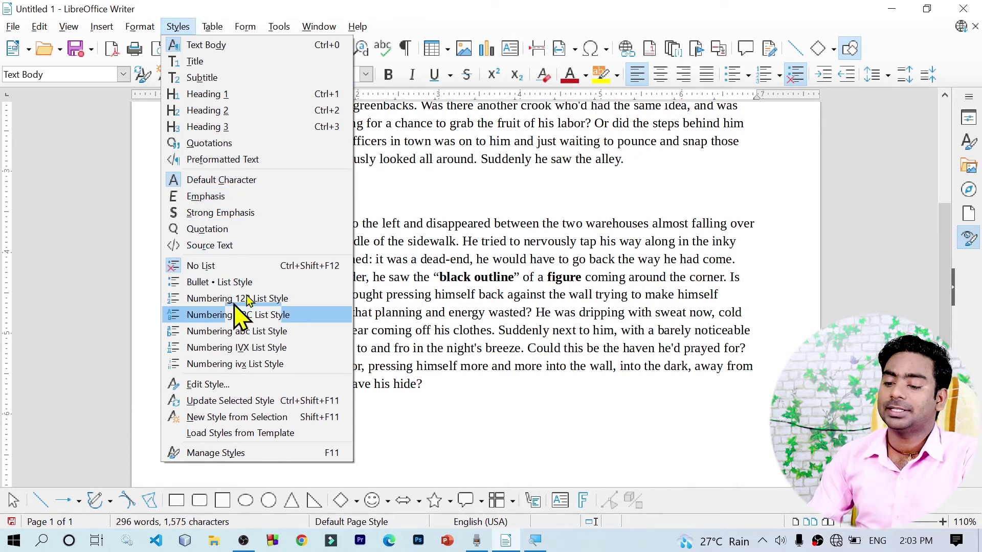
{"action": "left_click", "coordinate": [247, 250]}
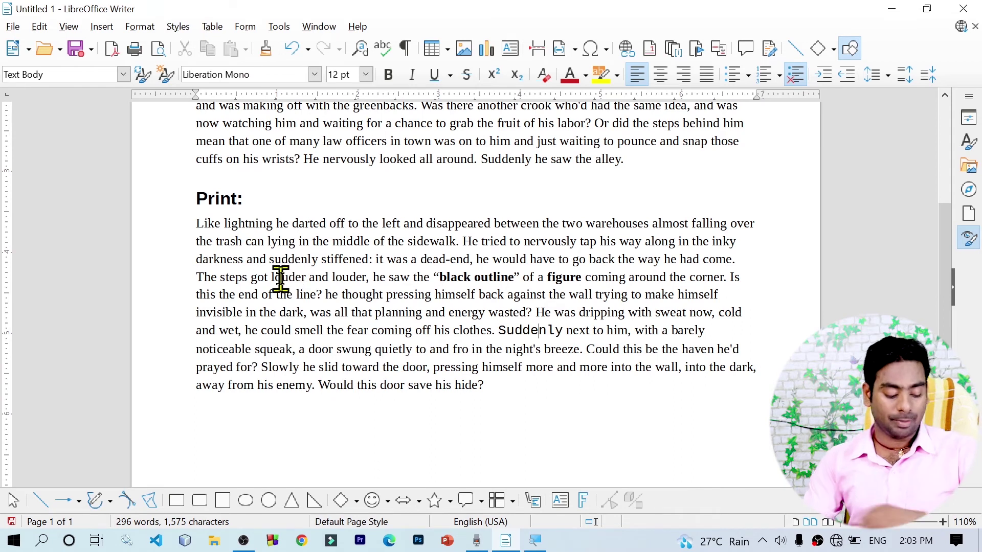
{"action": "key", "text": "ctrl+z"}
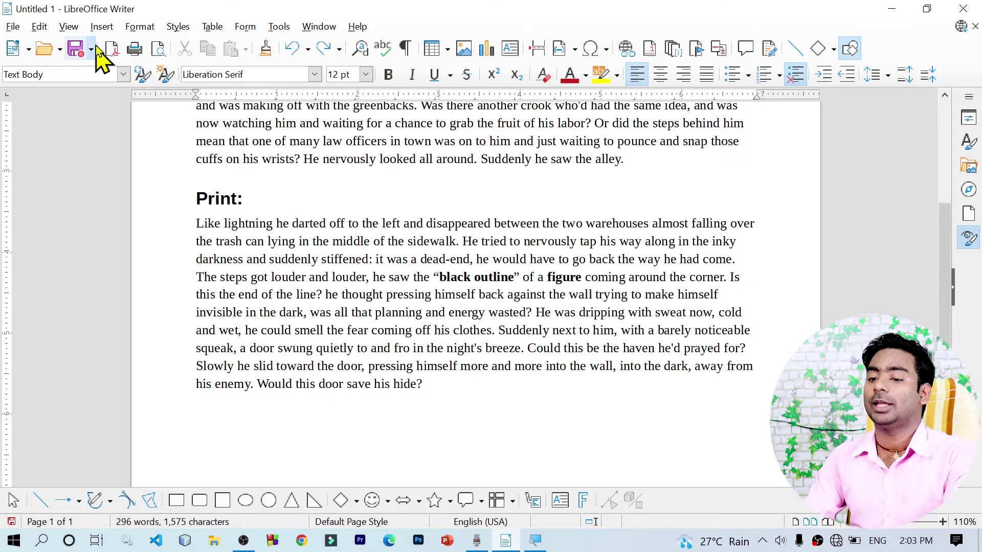
{"action": "left_click", "coordinate": [177, 27]}
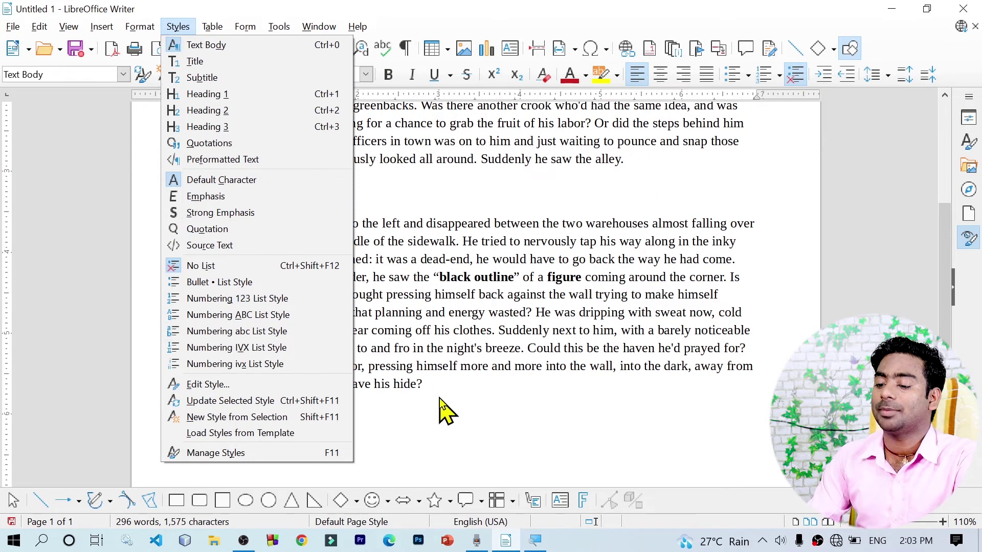
{"action": "left_click", "coordinate": [445, 412]}
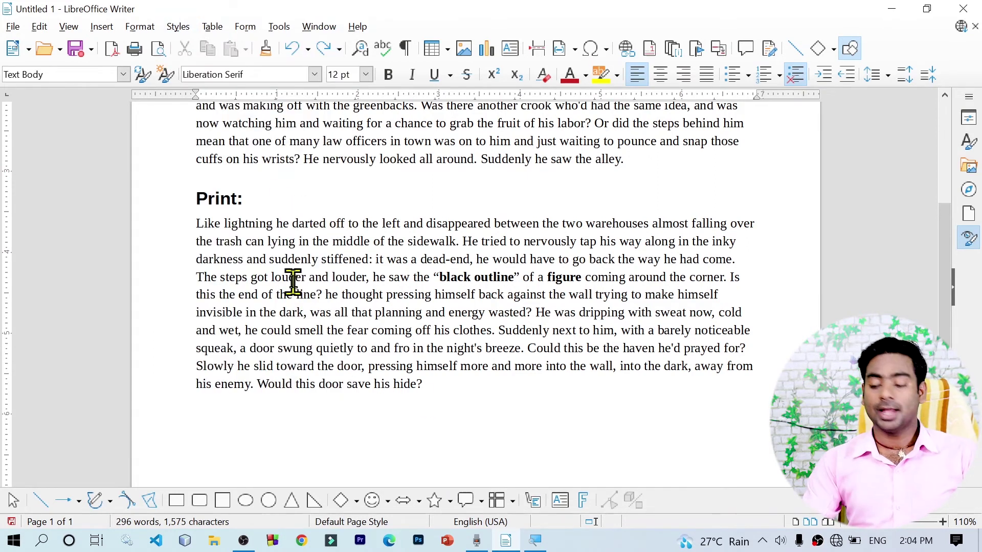
{"action": "key", "text": "ctrl+a"}
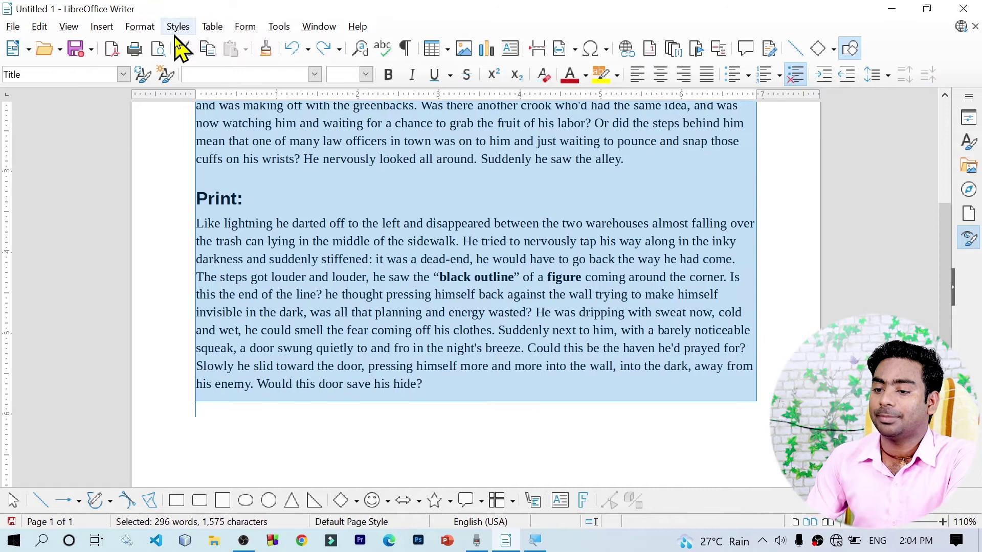
{"action": "left_click", "coordinate": [178, 27]}
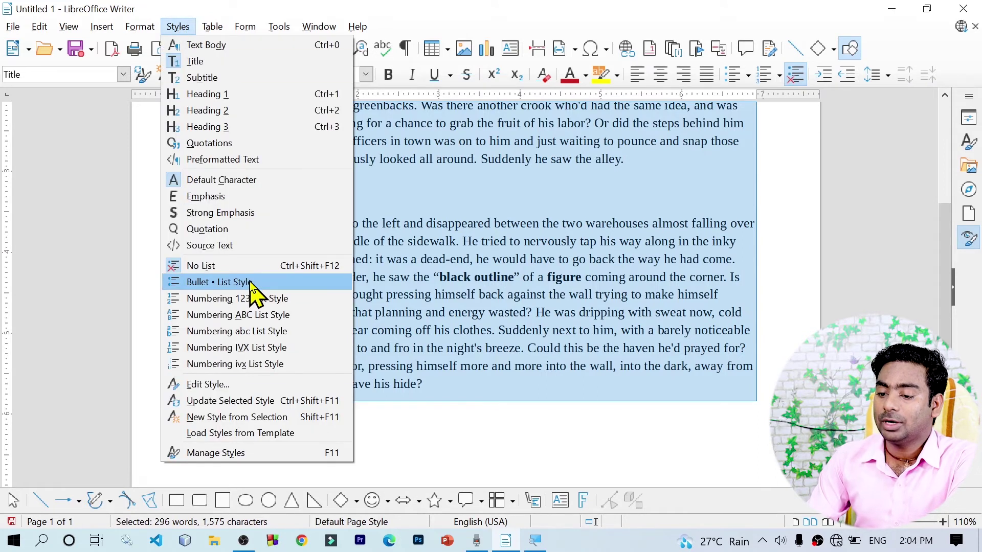
{"action": "left_click", "coordinate": [251, 282]}
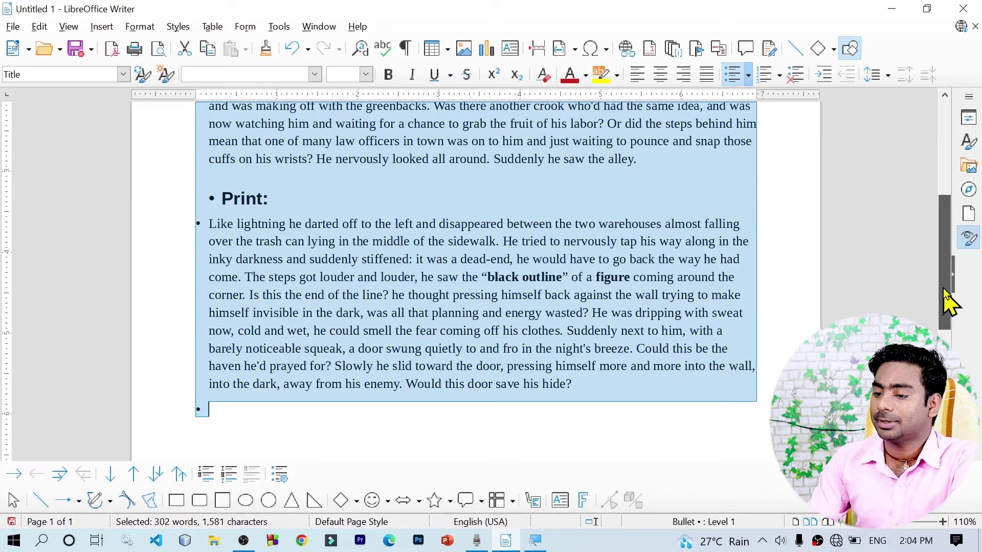
{"action": "scroll", "coordinate": [946, 302], "scroll_direction": "up", "scroll_amount": 5}
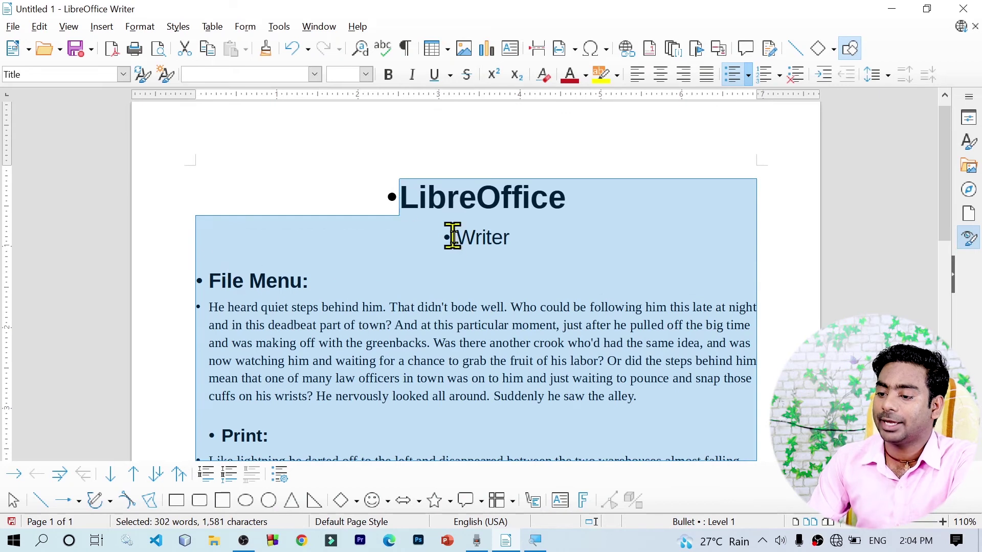
{"action": "left_click", "coordinate": [359, 276]}
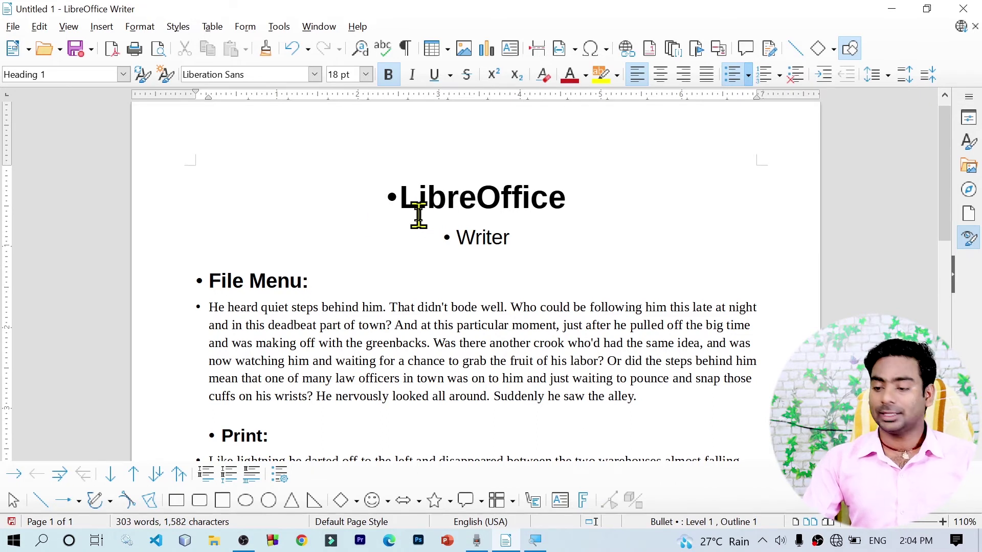
{"action": "key", "text": "ctrl+z"}
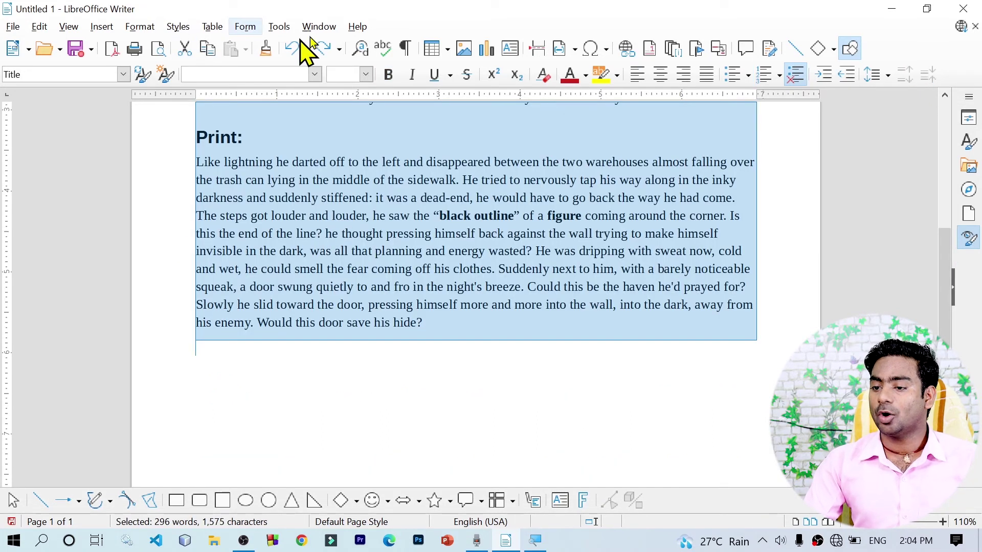
{"action": "left_click", "coordinate": [179, 28]}
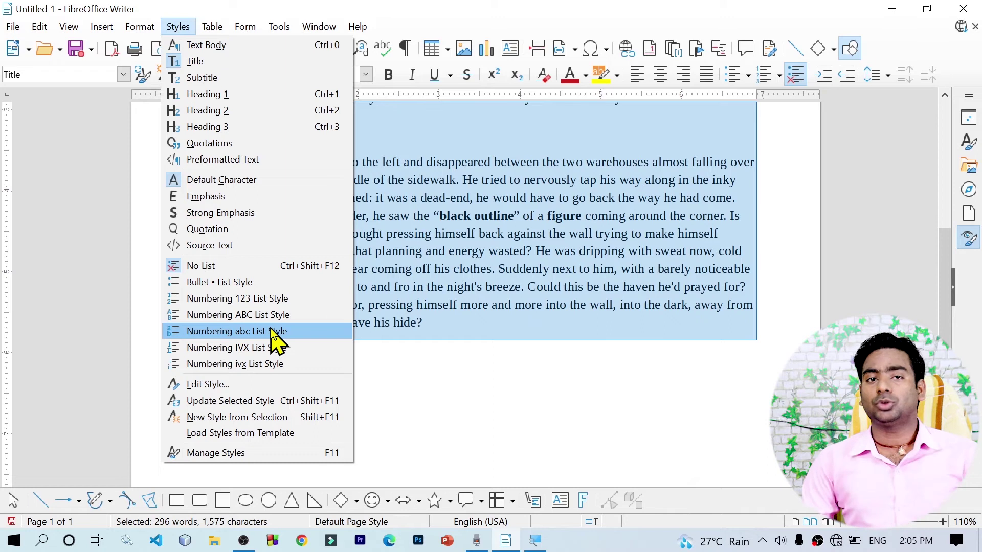
{"action": "left_click", "coordinate": [457, 391]}
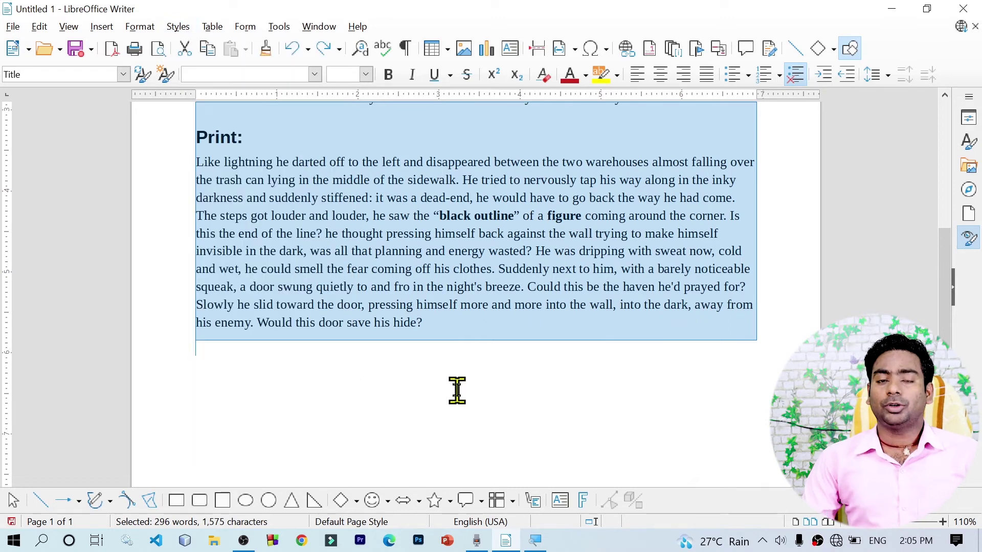